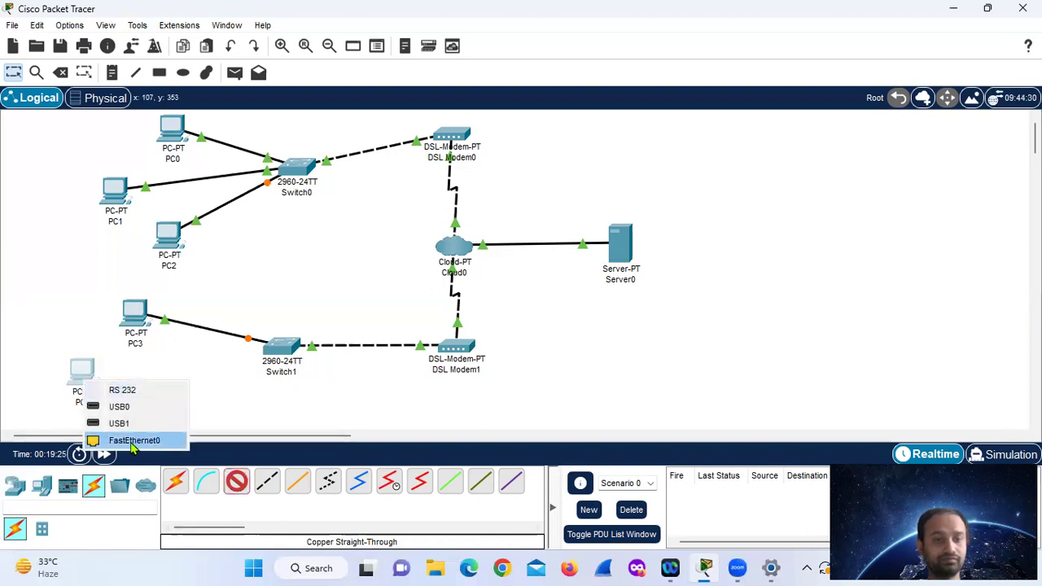
Step: Connect PC4's FastEthernet0 port to Switch1's FastEthernet0/3 port with the copper straight-through cable
left_click(131, 443)
left_click(280, 350)
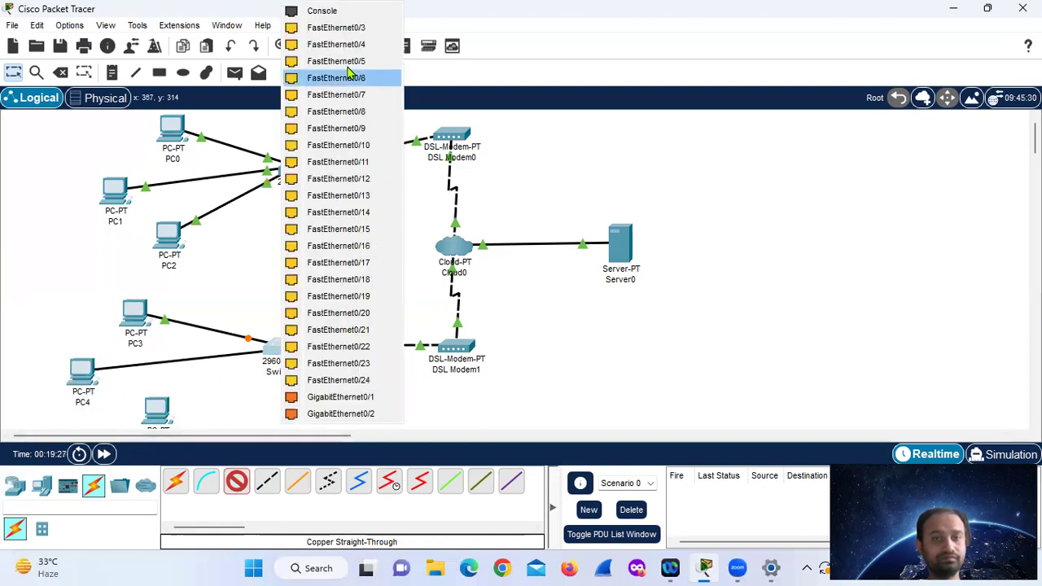
left_click(345, 29)
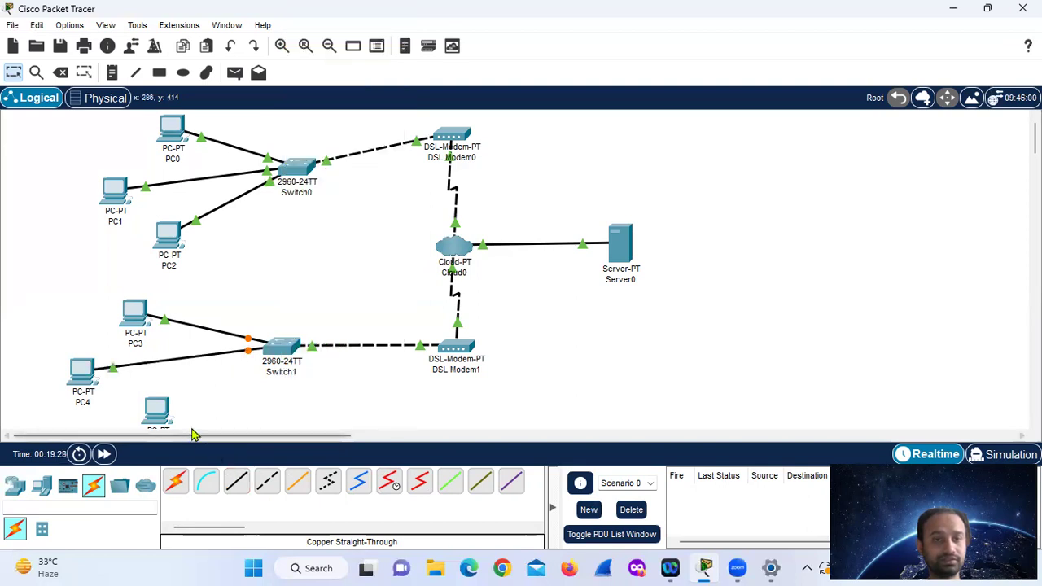
Step: Connect FastEthernet0 of the PC below PC4 to a free FastEthernet port on Switch1 using a copper straight-through cable
left_click(234, 489)
left_click(157, 413)
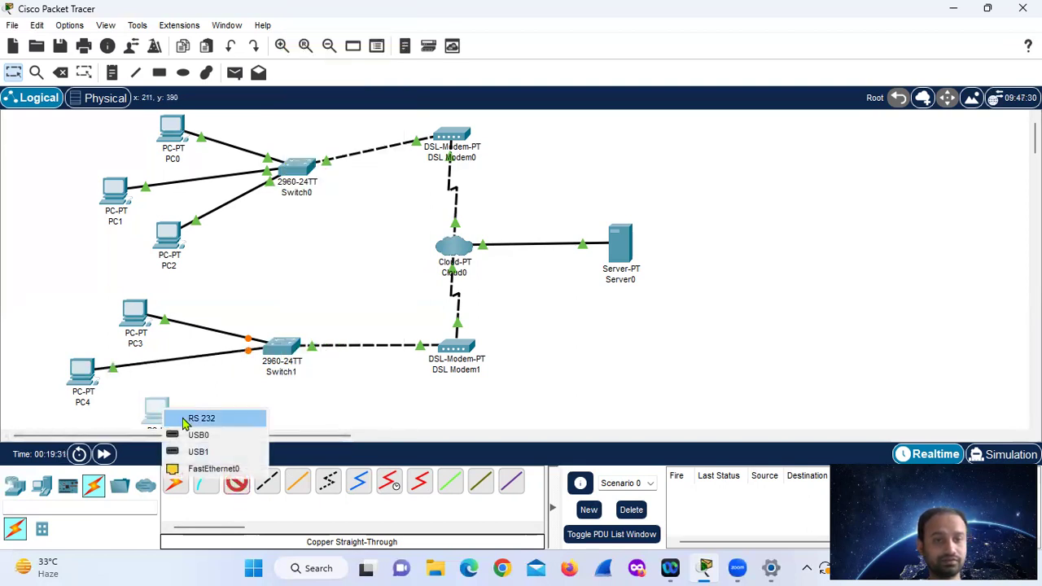
left_click(178, 467)
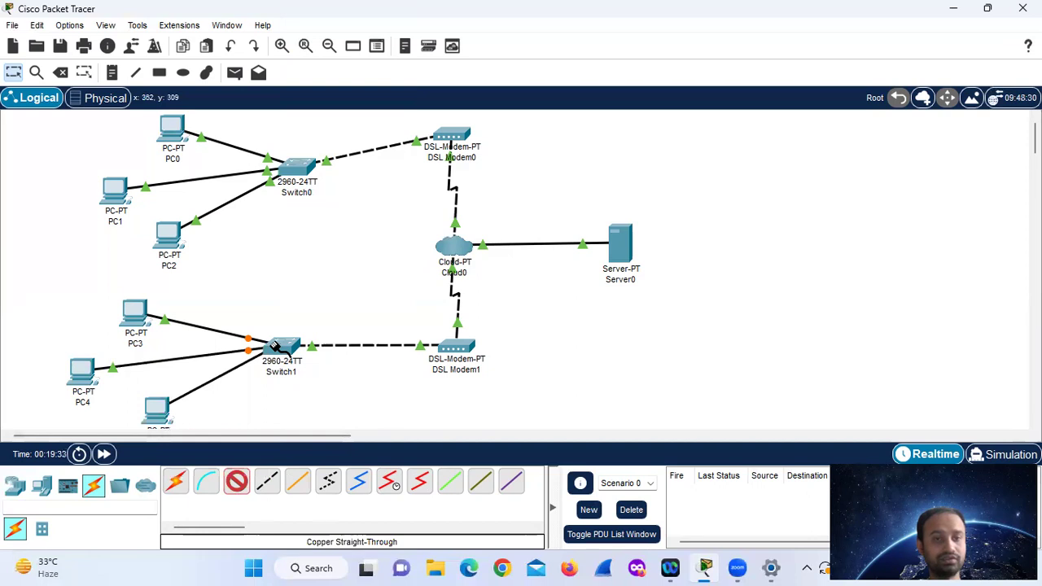
left_click(275, 346)
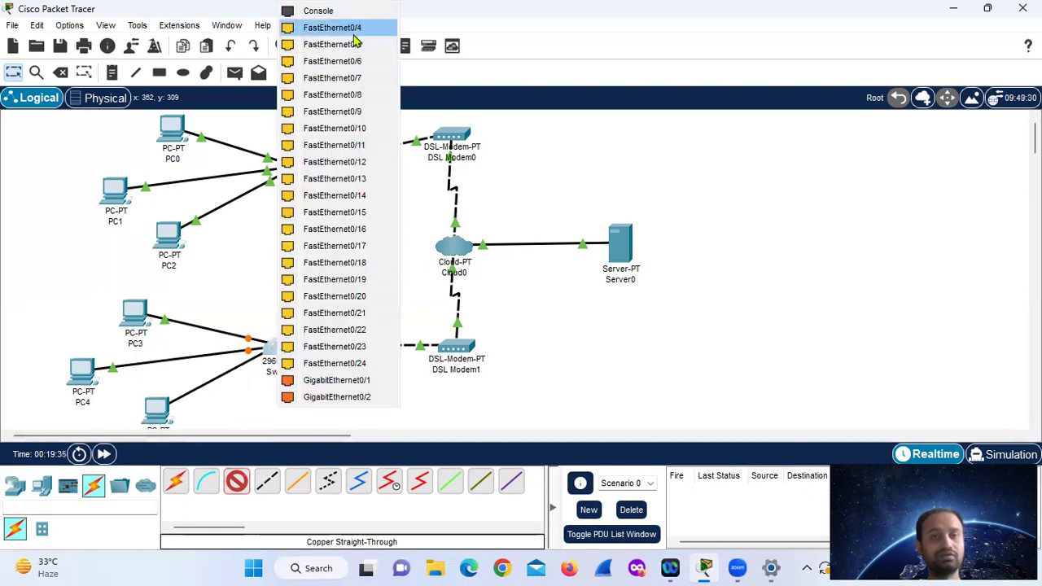
left_click(339, 233)
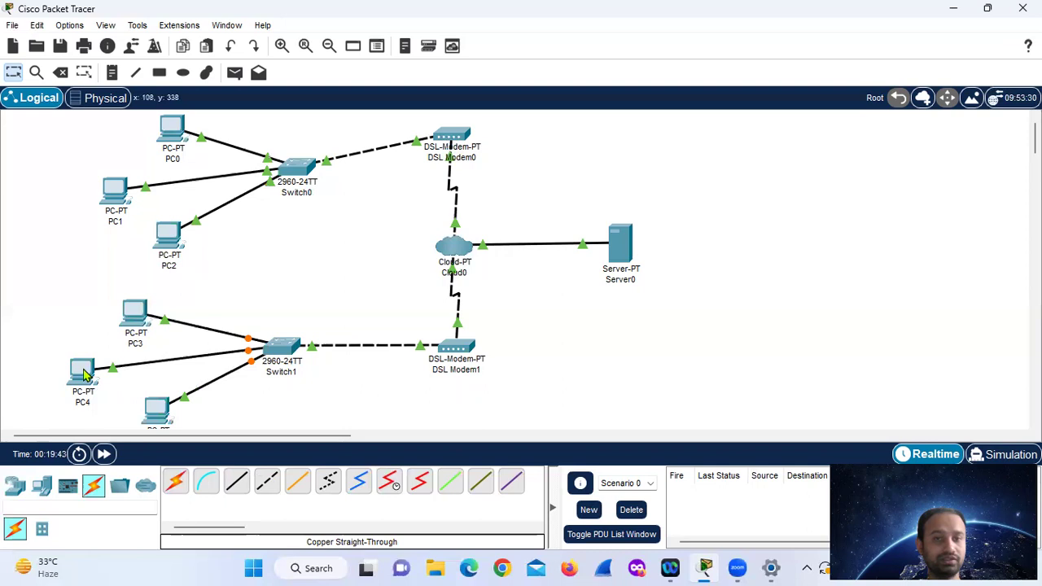
Step: Move PC4 slightly closer to Switch1 in the logical workspace and deselect it
left_click_drag(85, 373, 99, 373)
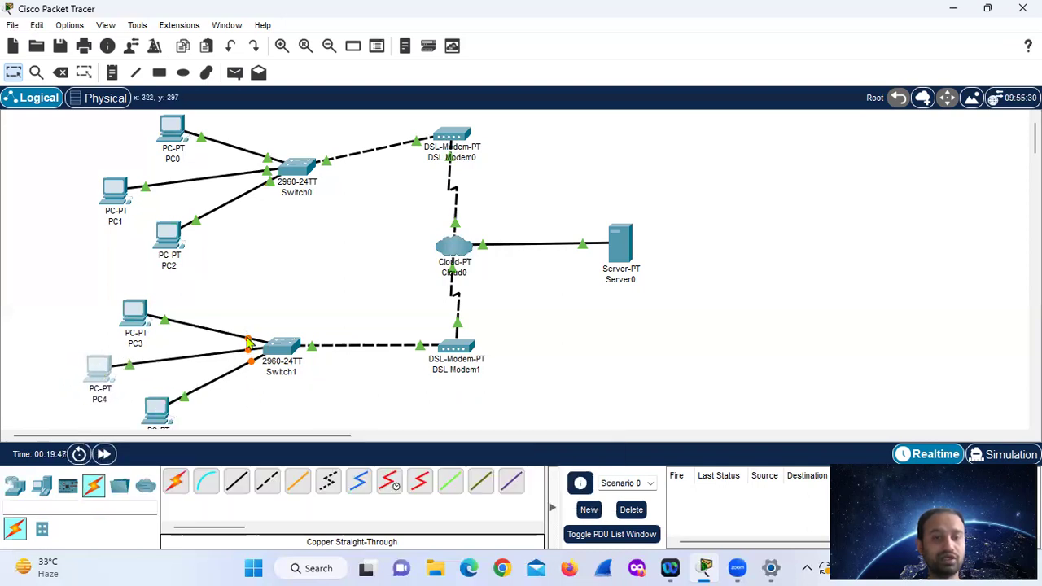
left_click(12, 363)
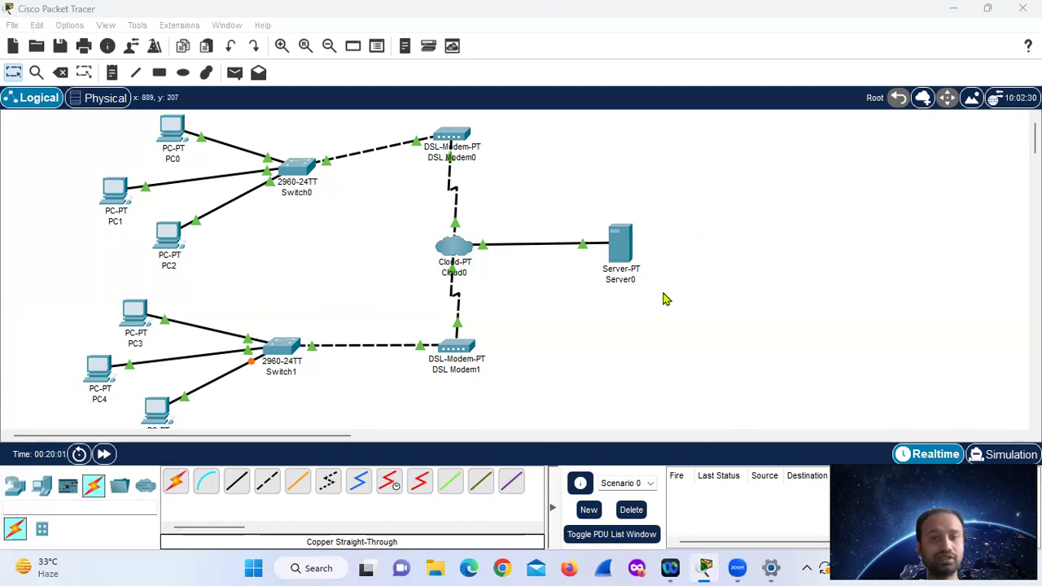
left_click(350, 360)
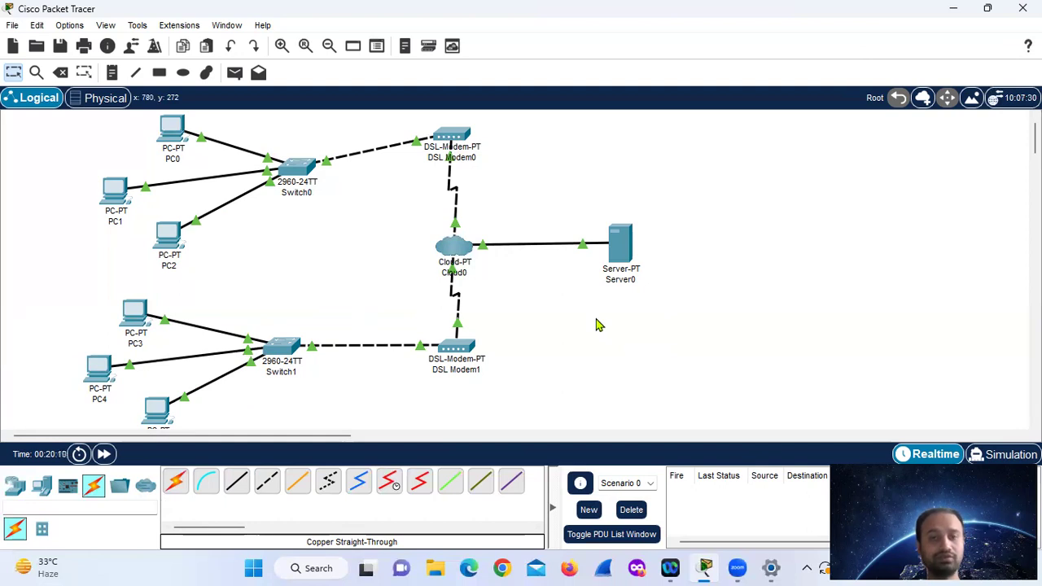
Step: Give Server0 the static IPv4 address 192.168.1.3 with subnet mask 255.255.255.0 and close its window
left_click(617, 258)
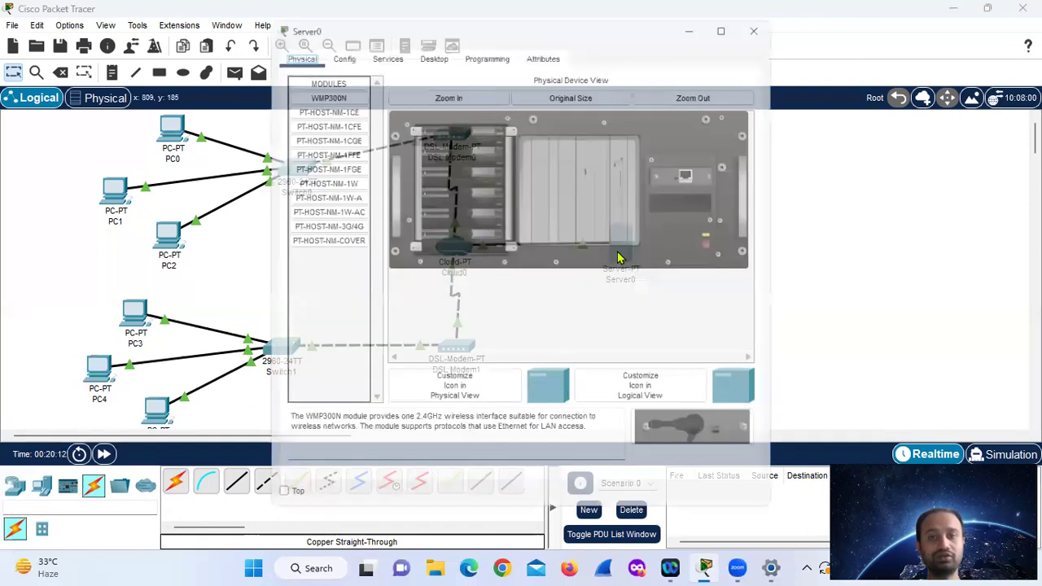
left_click(429, 44)
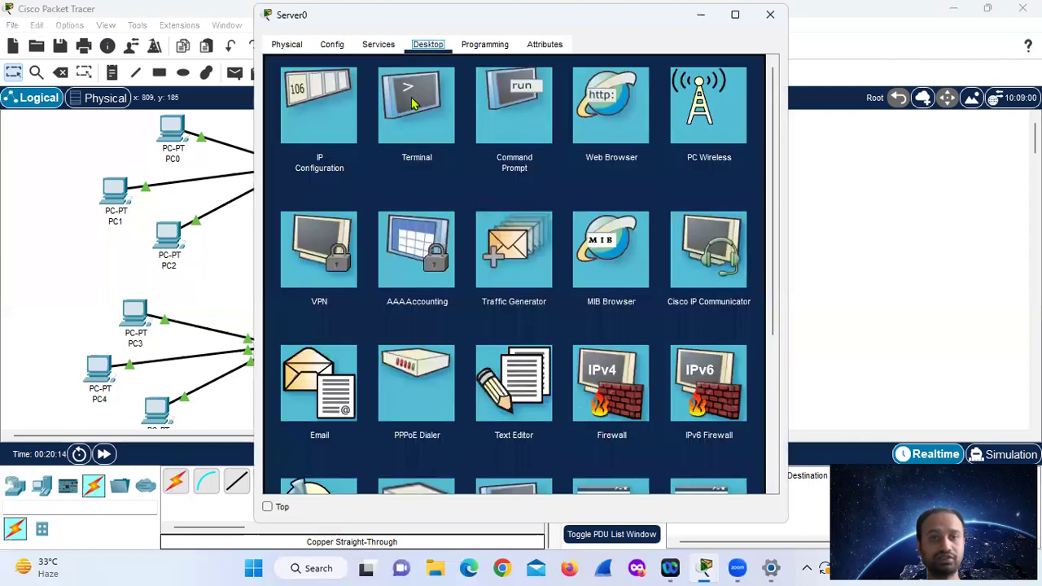
left_click(323, 143)
left_click(488, 129)
type("192.168.1.3")
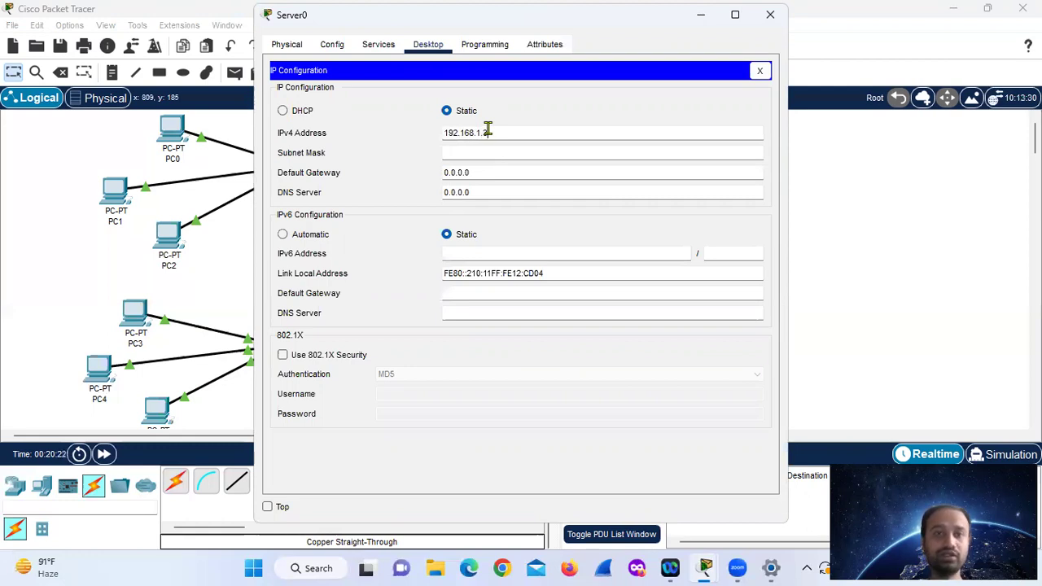
left_click(487, 152)
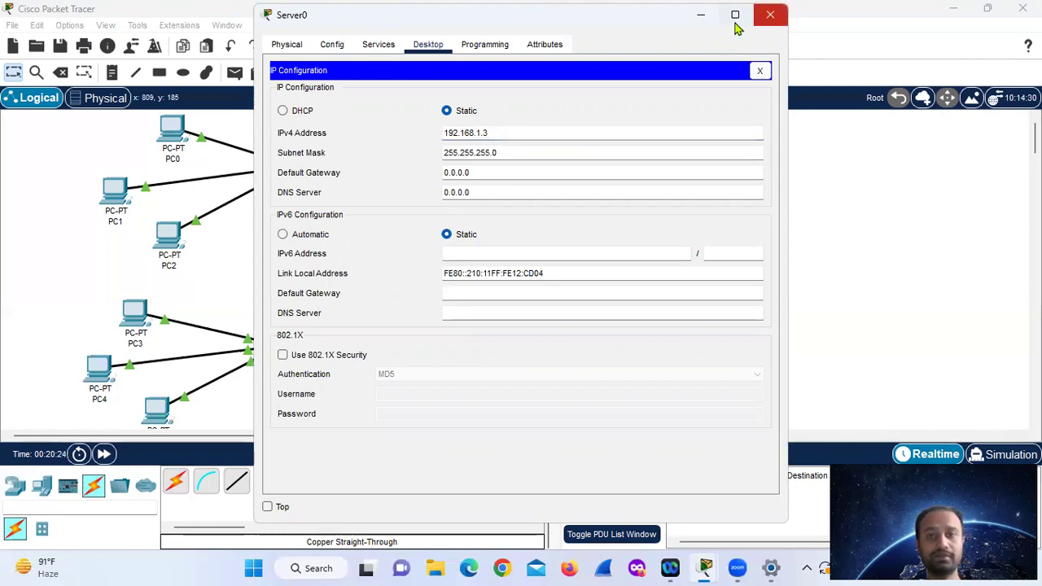
left_click(769, 14)
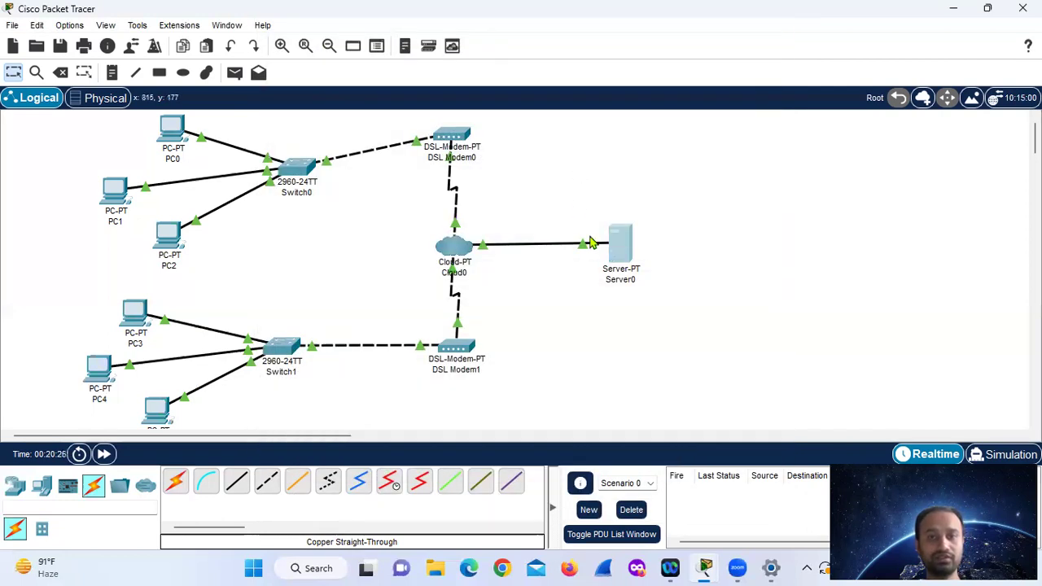
Step: Turn on the DHCP service for Server0's FastEthernet0 interface
left_click(619, 248)
left_click(384, 54)
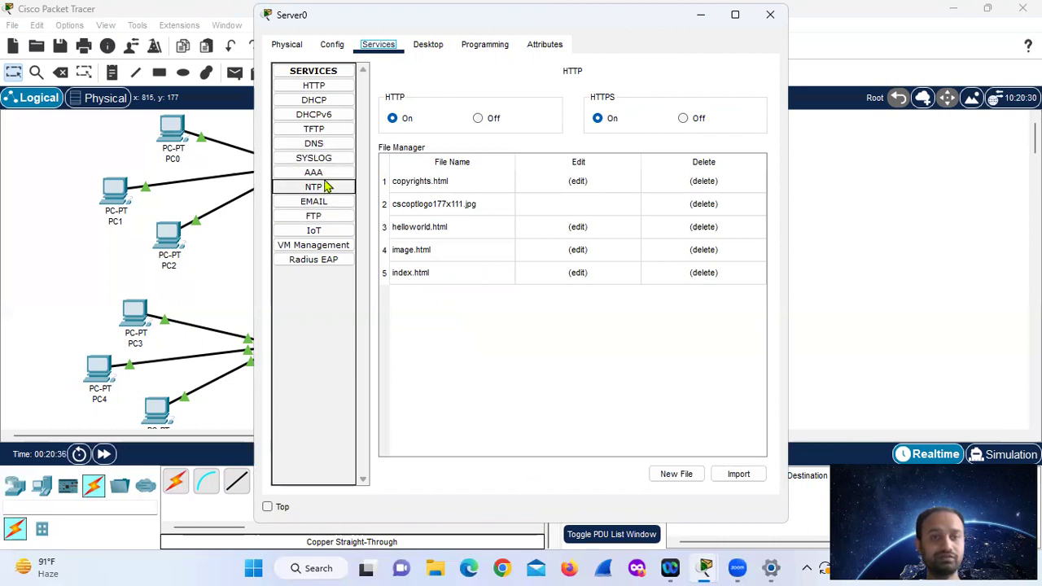
left_click(314, 100)
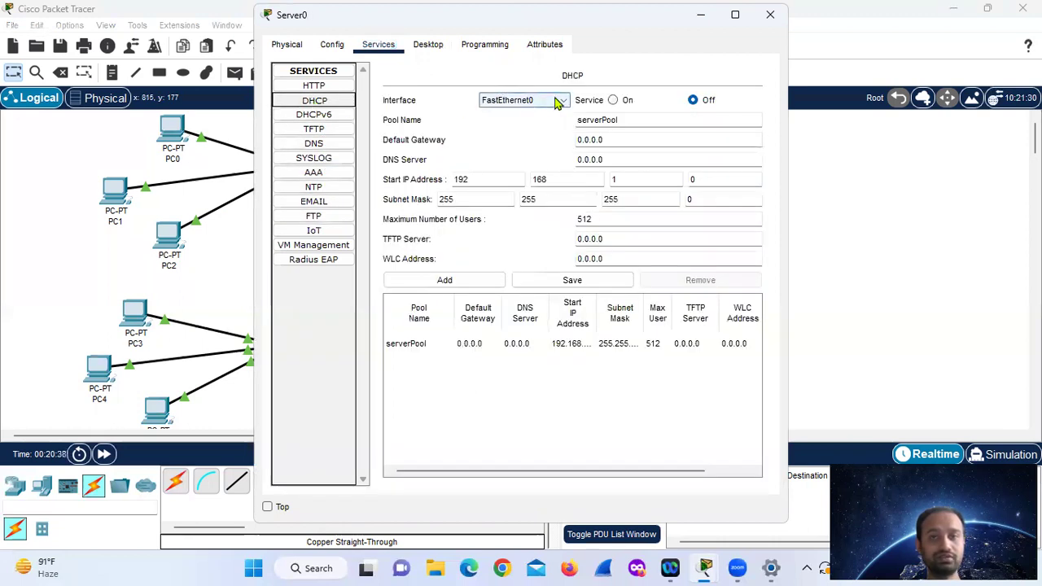
left_click(613, 100)
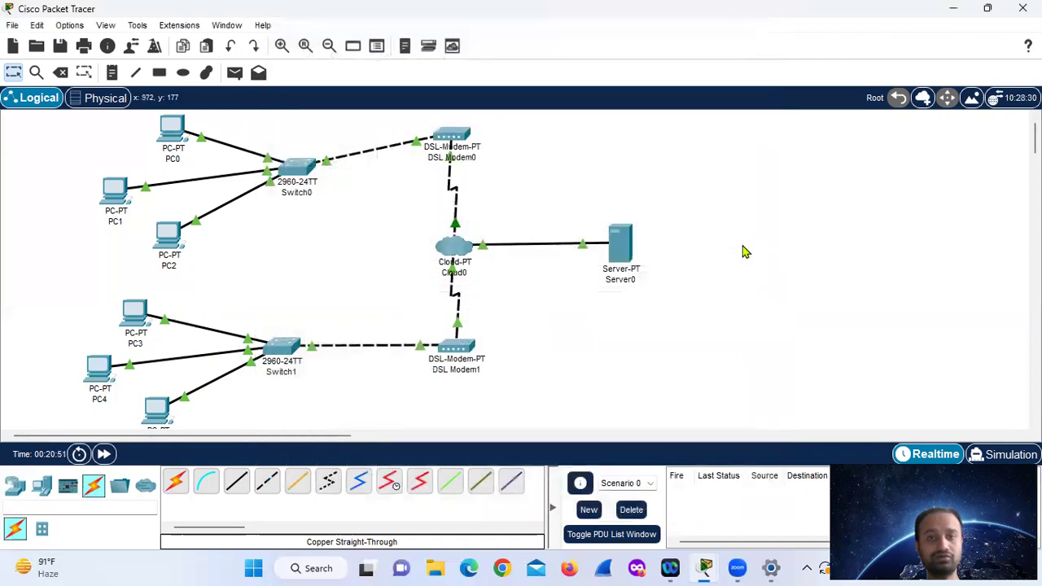
Step: Try to obtain PC0's IPv4 configuration through DHCP and close its window
left_click(179, 139)
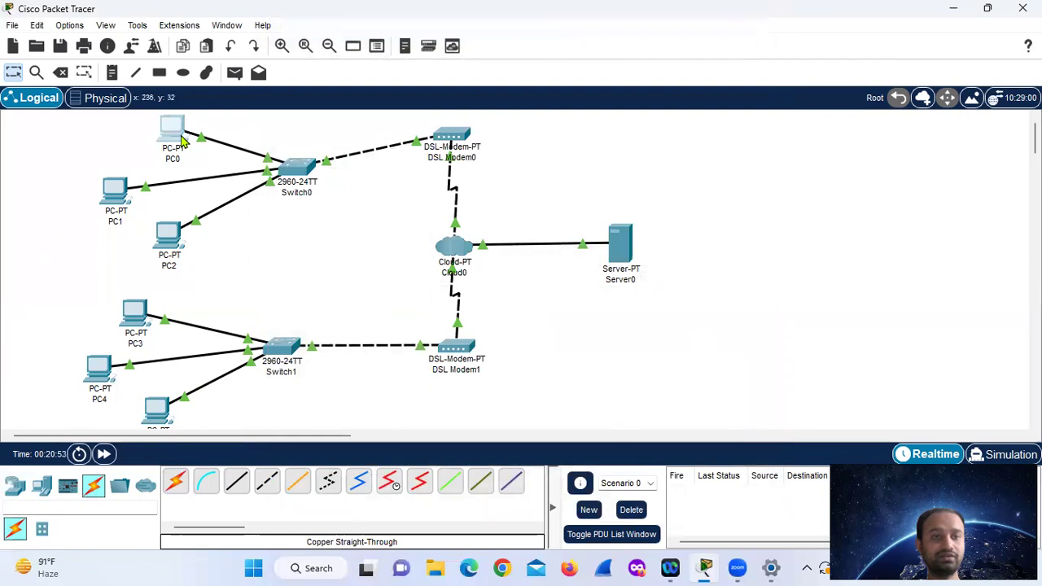
left_click(377, 44)
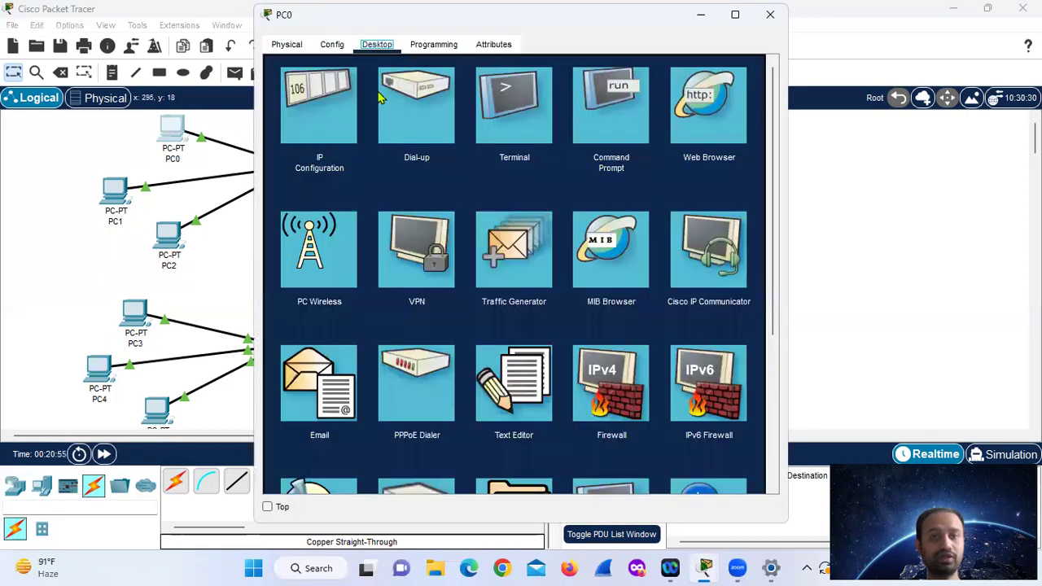
left_click(302, 138)
left_click(283, 129)
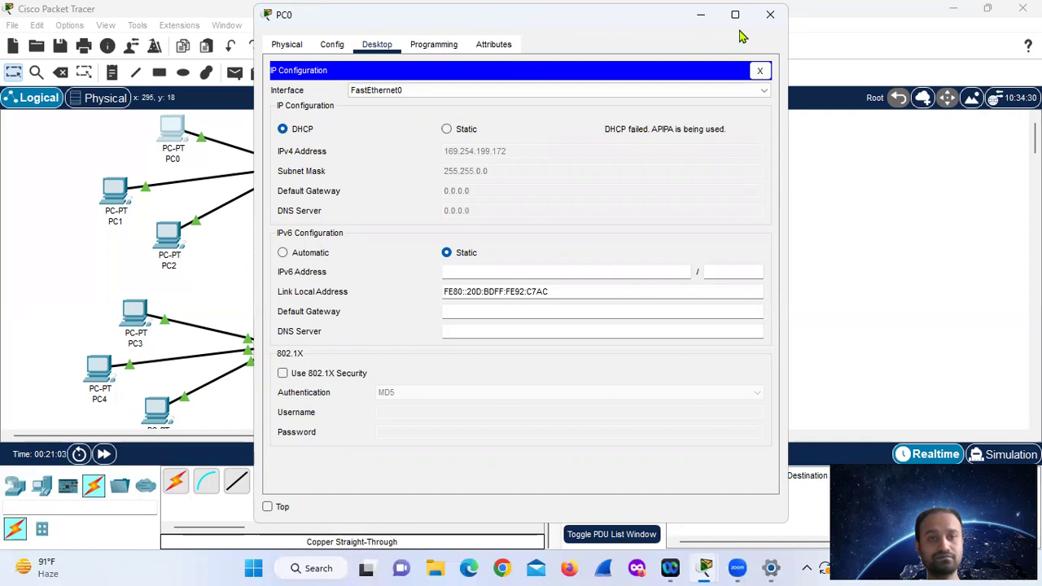
left_click(770, 15)
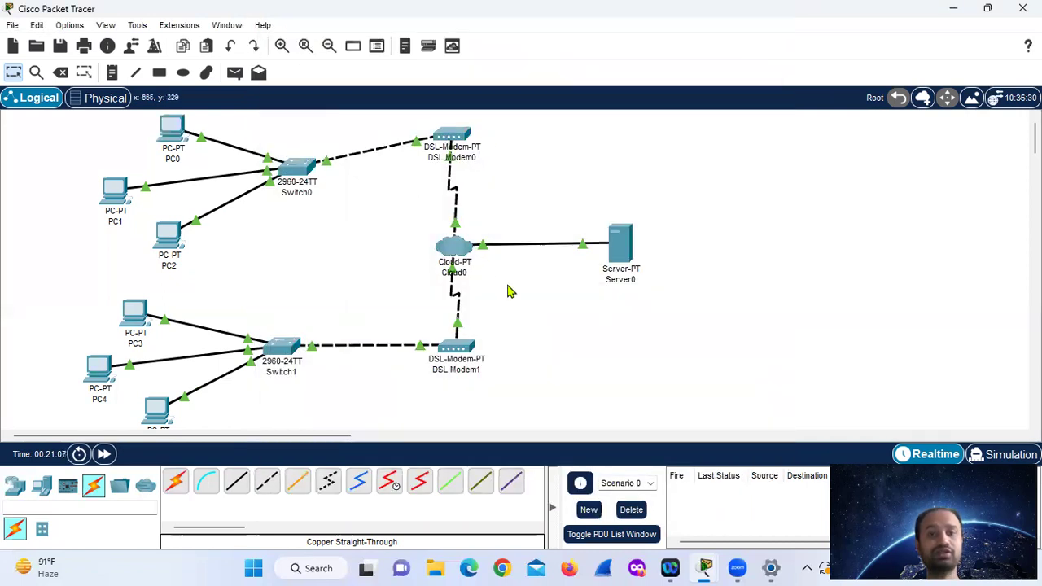
Step: Inspect Cloud0's physical modules and the link status of its ports
left_click(455, 259)
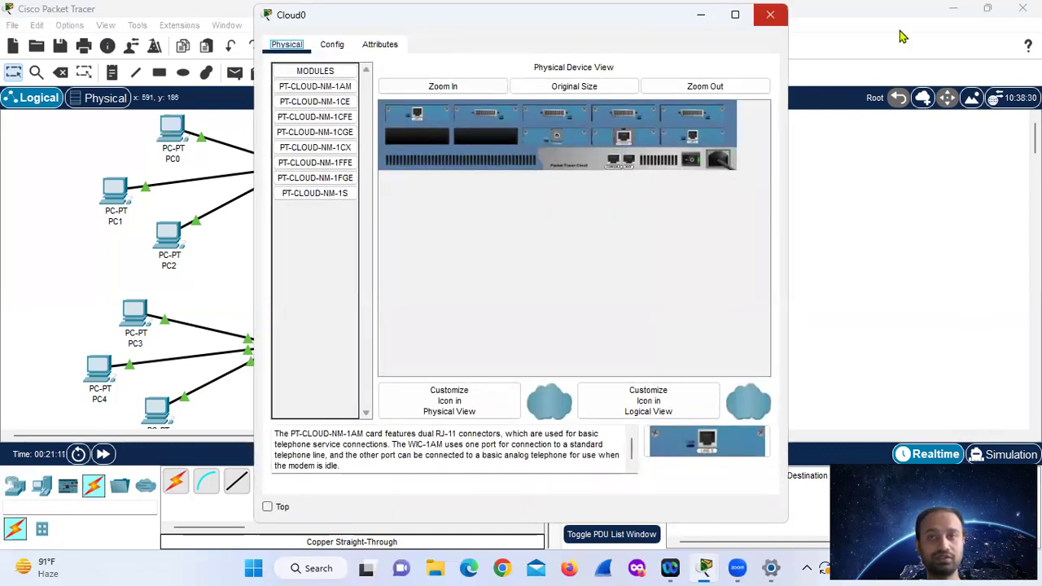
left_click(771, 15)
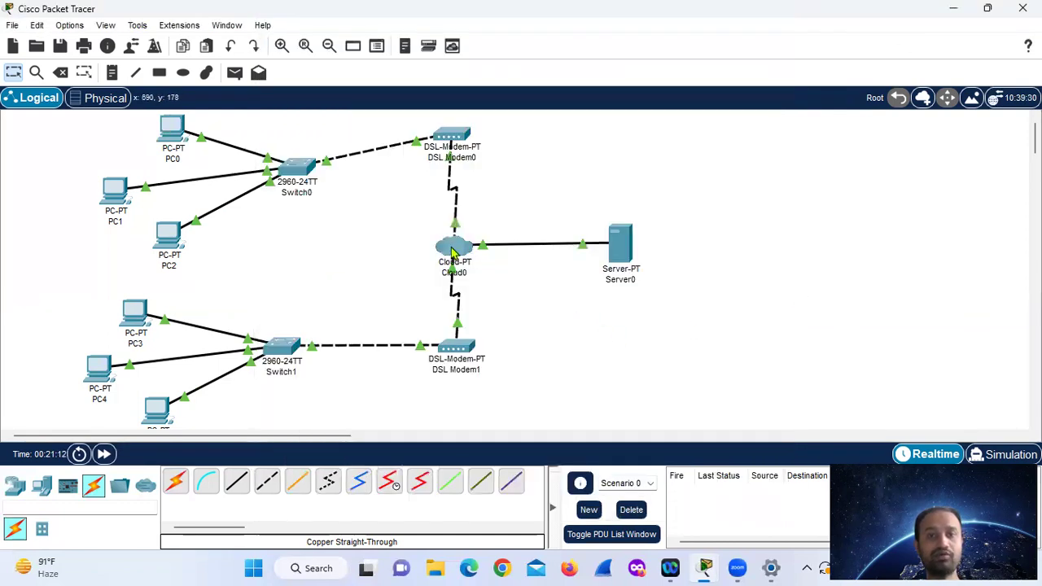
mouse_move(452, 254)
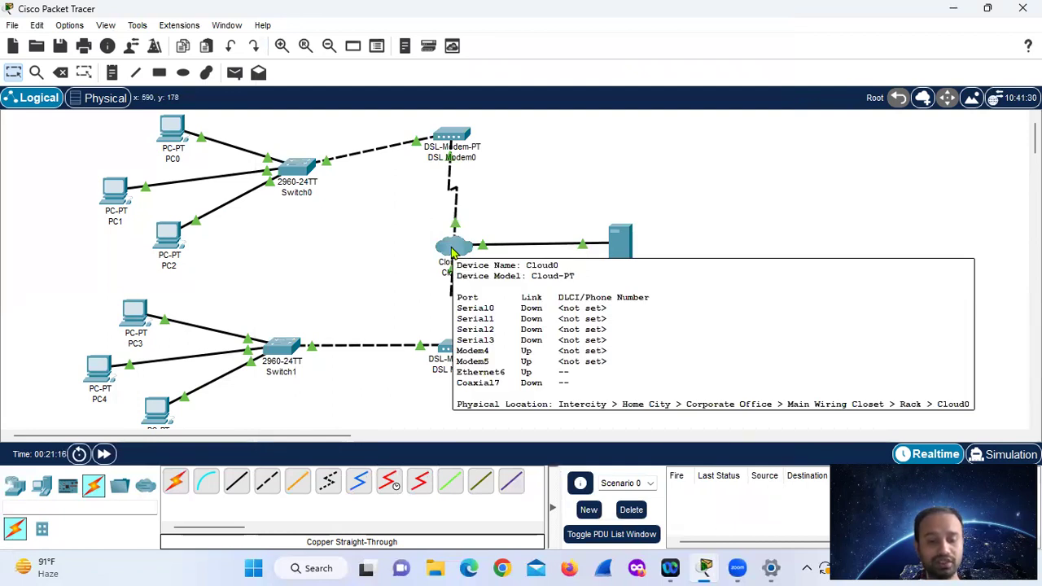
Step: Switch PC0's IPv4 configuration to static, leaving the address and subnet mask blank
left_click(171, 130)
left_click(325, 106)
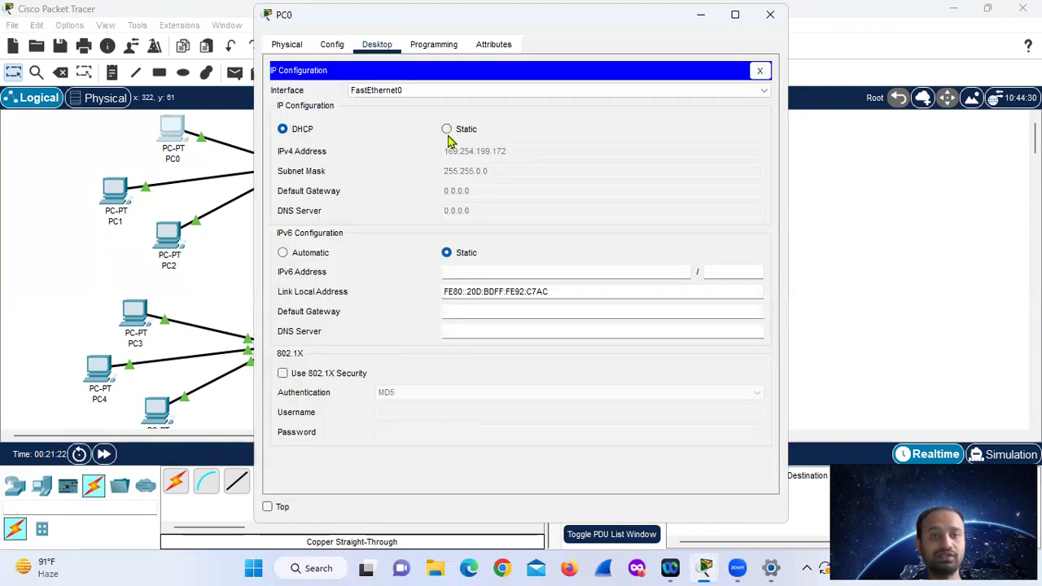
left_click(447, 130)
left_click(652, 43)
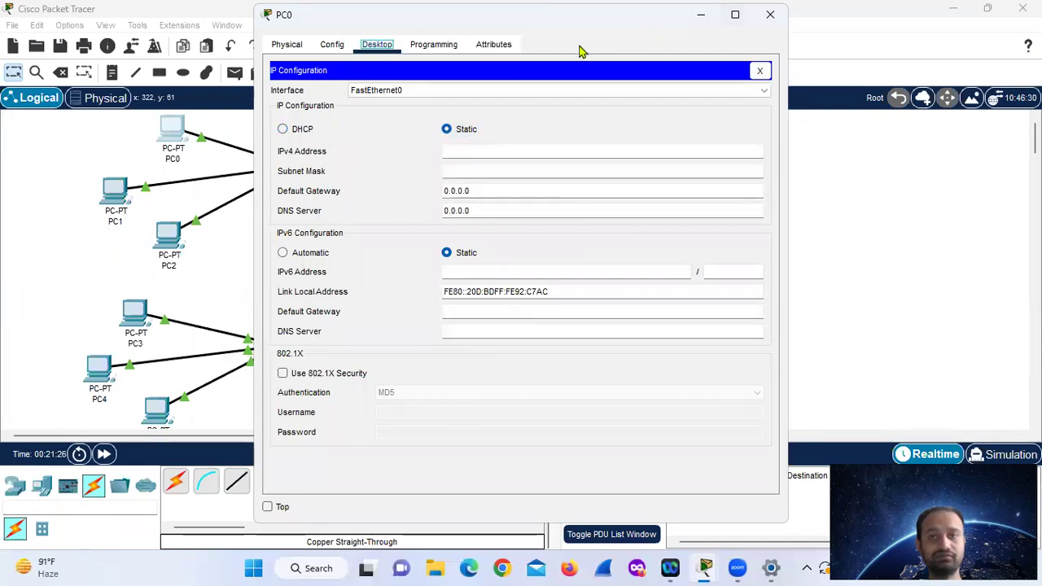
left_click(379, 171)
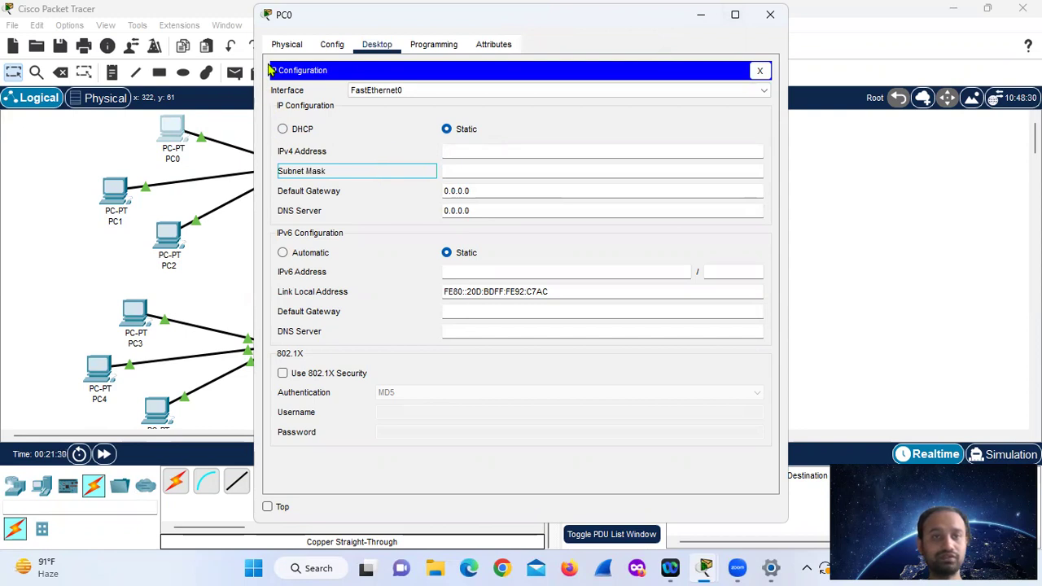
left_click(755, 145)
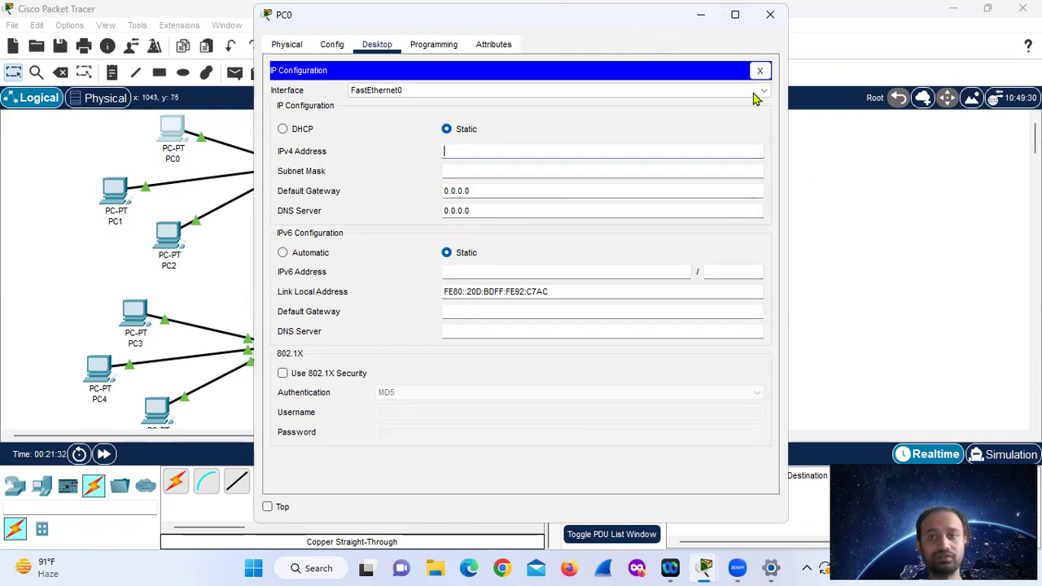
left_click(702, 419)
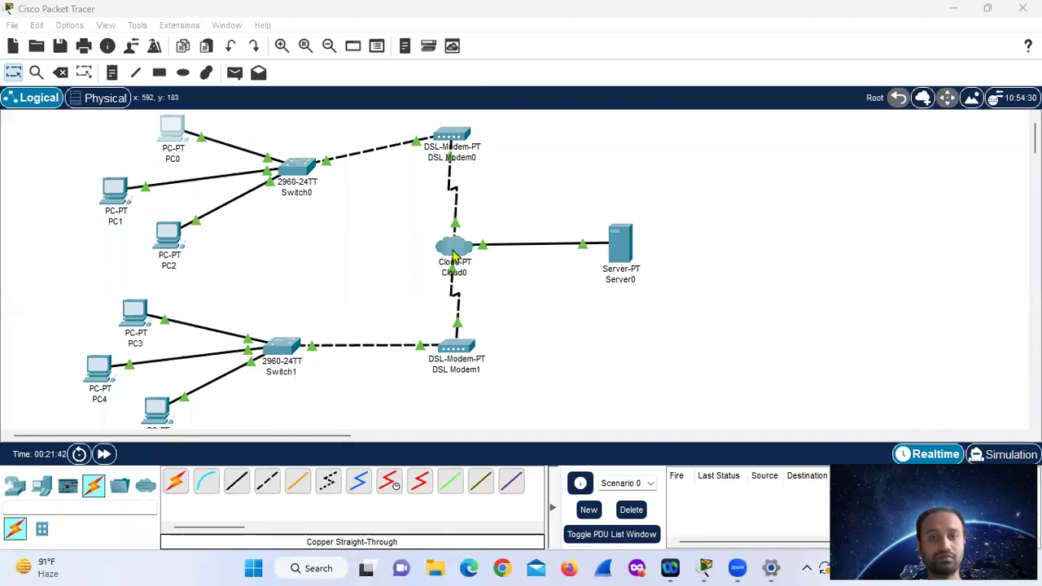
Step: Add a DSL connection in Cloud0 that maps port Modem4 to port Ethernet6
left_click(454, 251)
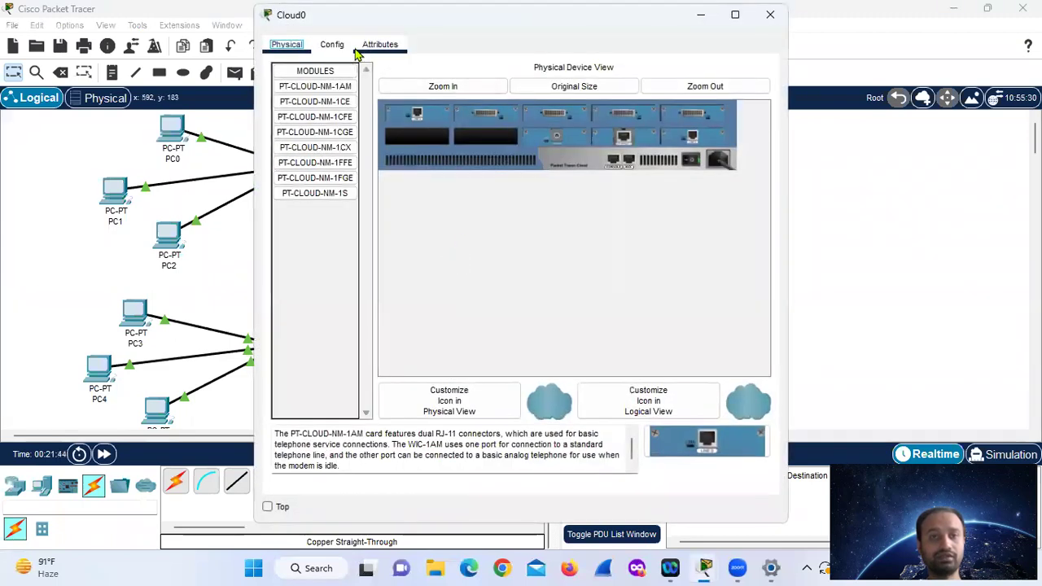
left_click(334, 44)
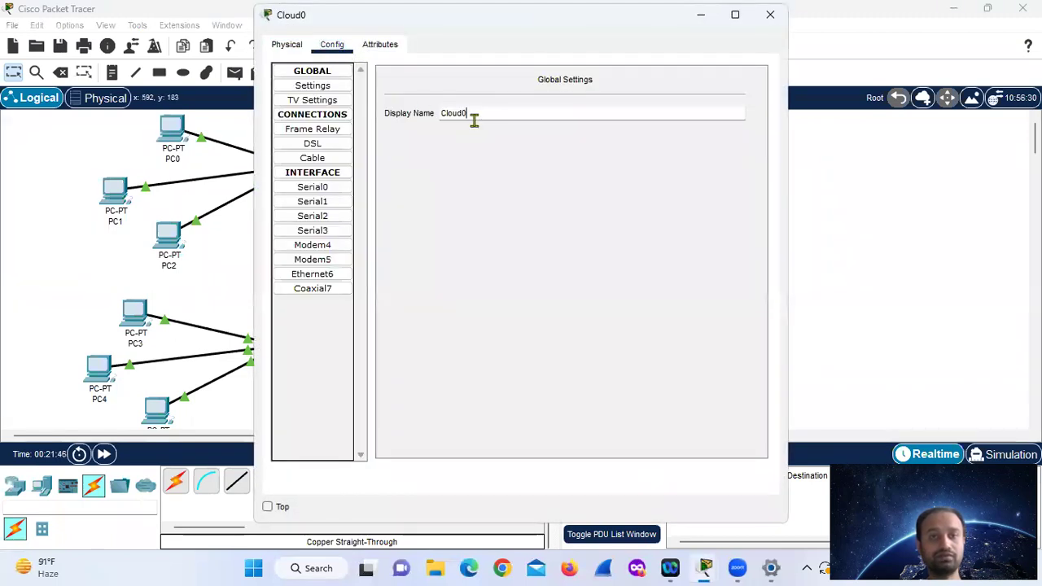
left_click(316, 88)
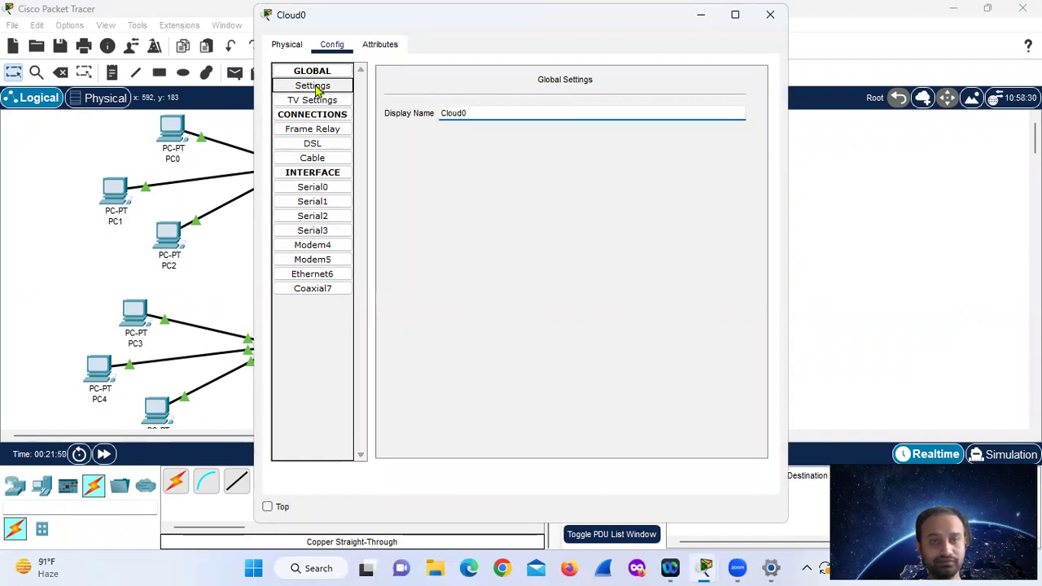
left_click(315, 144)
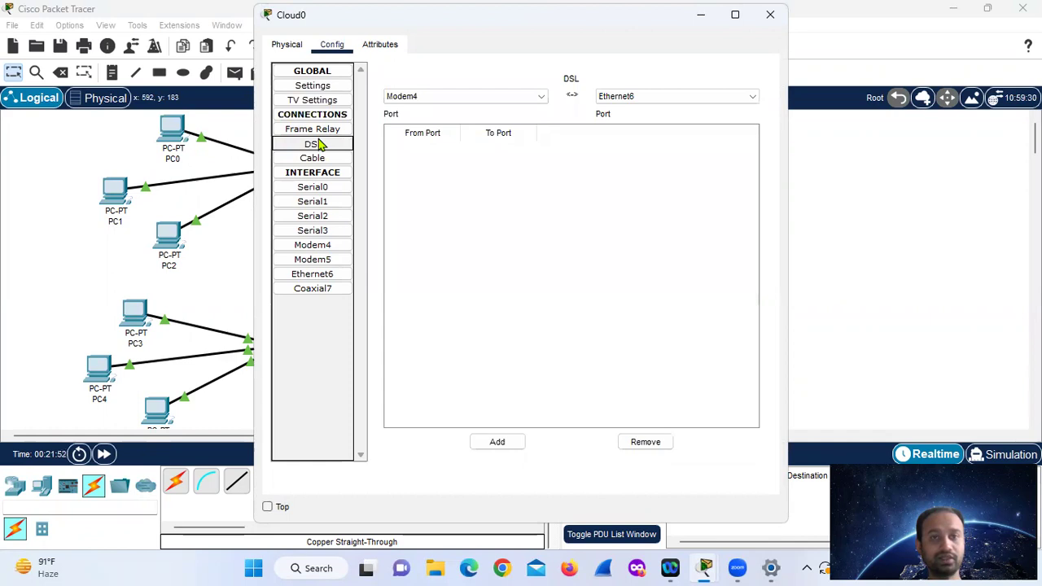
left_click(442, 100)
left_click(444, 98)
left_click(628, 97)
left_click(498, 444)
Step: Add a second DSL connection in Cloud0 that maps port Modem5 to port Ethernet6, and close the Cloud0 window
left_click(444, 98)
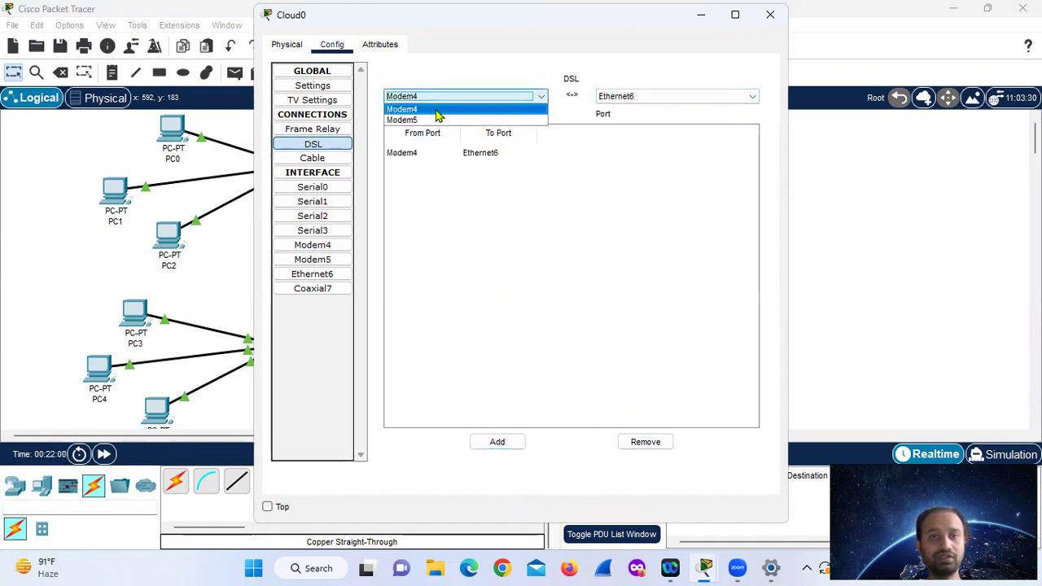
left_click(432, 119)
left_click(669, 98)
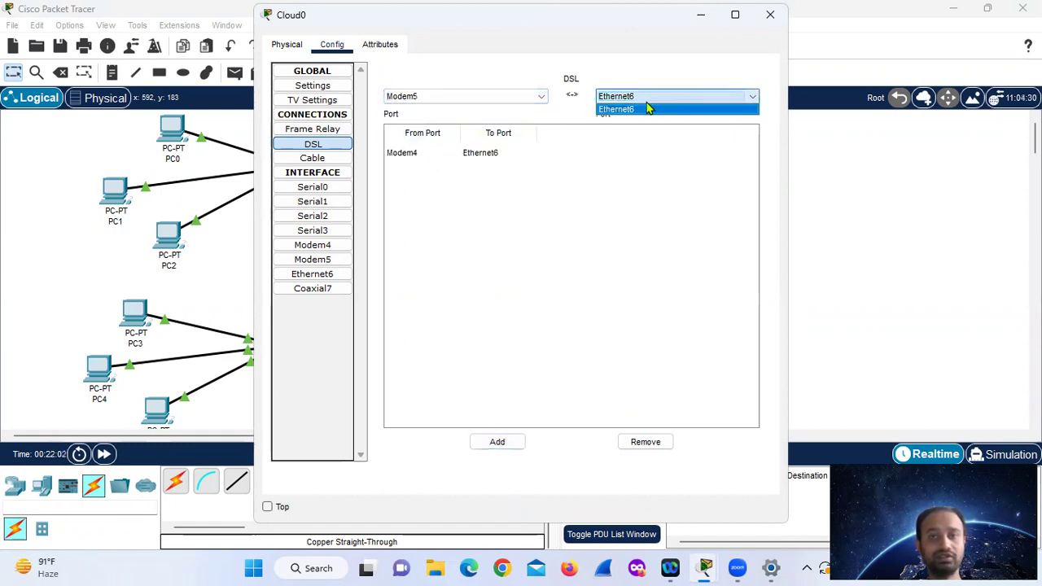
left_click(649, 106)
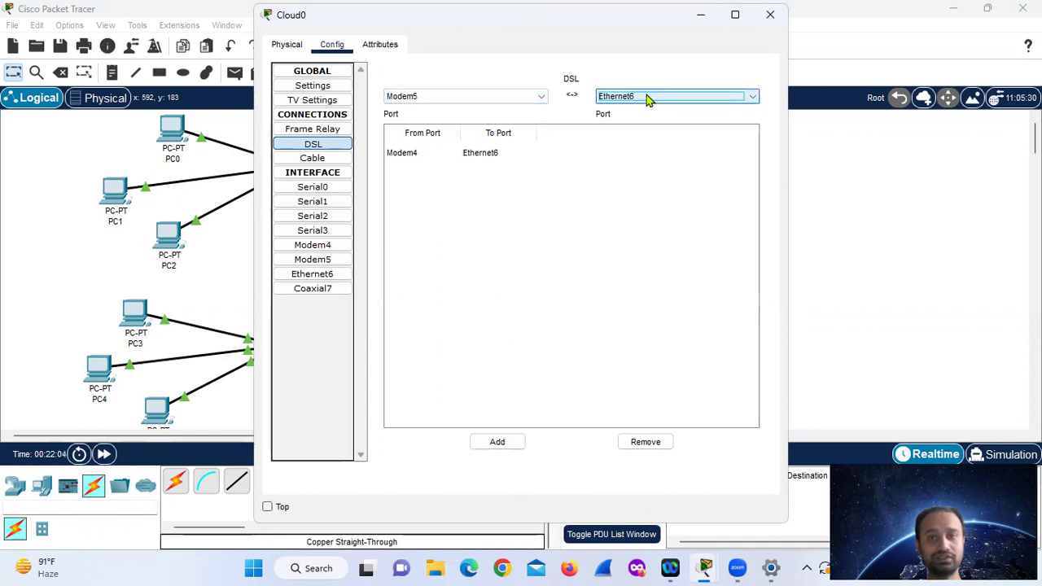
left_click(492, 445)
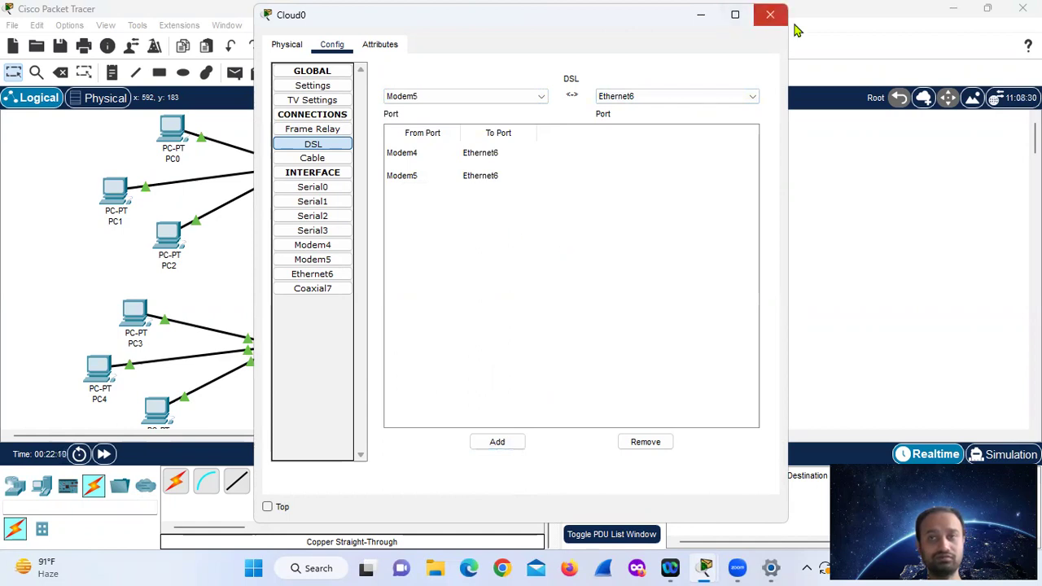
left_click(770, 14)
Step: Switch PC0's IPv4 configuration to DHCP to request an address, and close its window
left_click(171, 134)
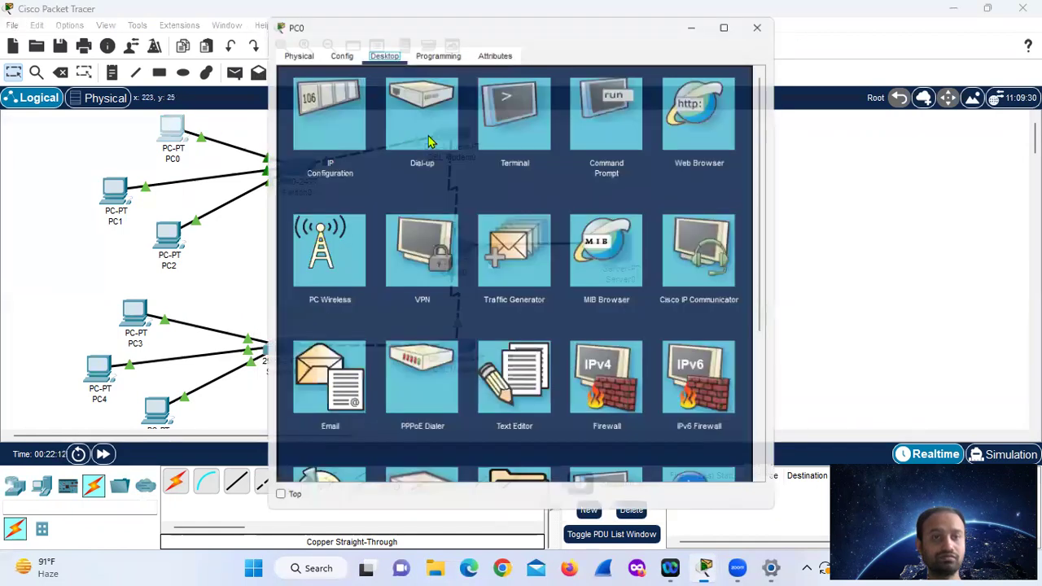
left_click(332, 117)
left_click(283, 132)
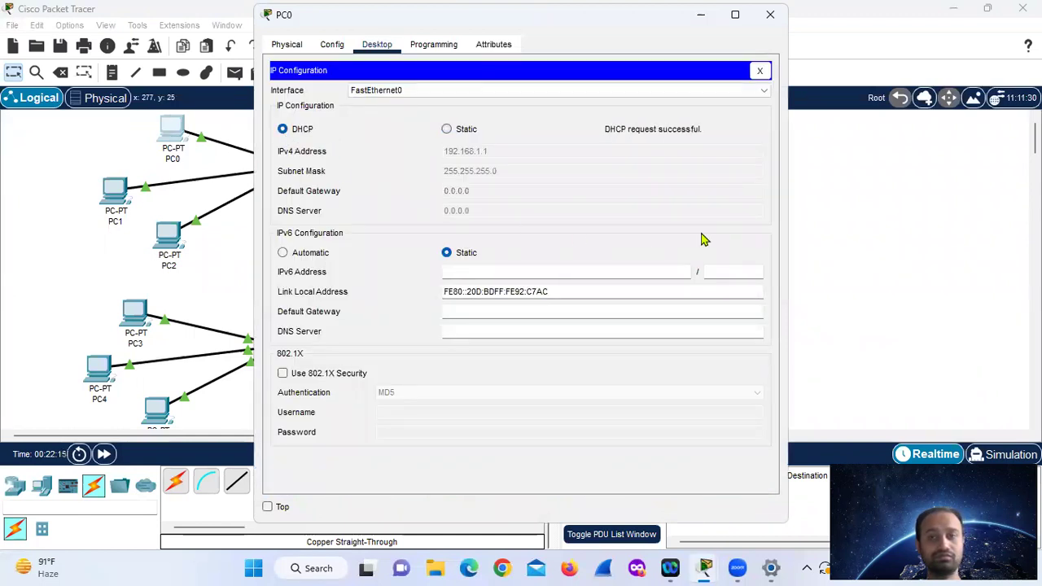
left_click(770, 14)
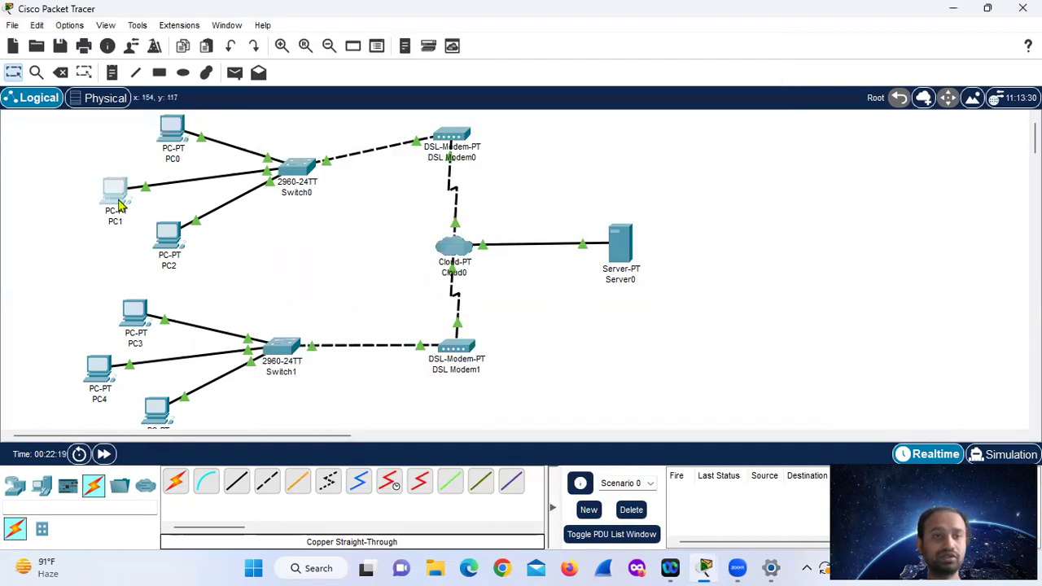
Step: Set PC1's IPv4 configuration on FastEthernet0 to DHCP and close its window
left_click(115, 192)
left_click(332, 45)
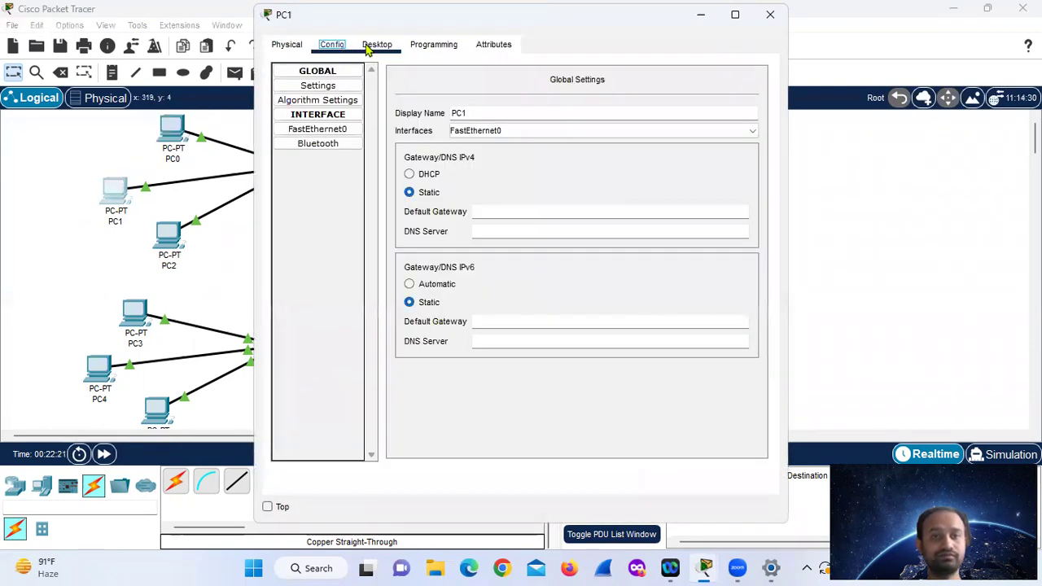
left_click(375, 44)
left_click(324, 108)
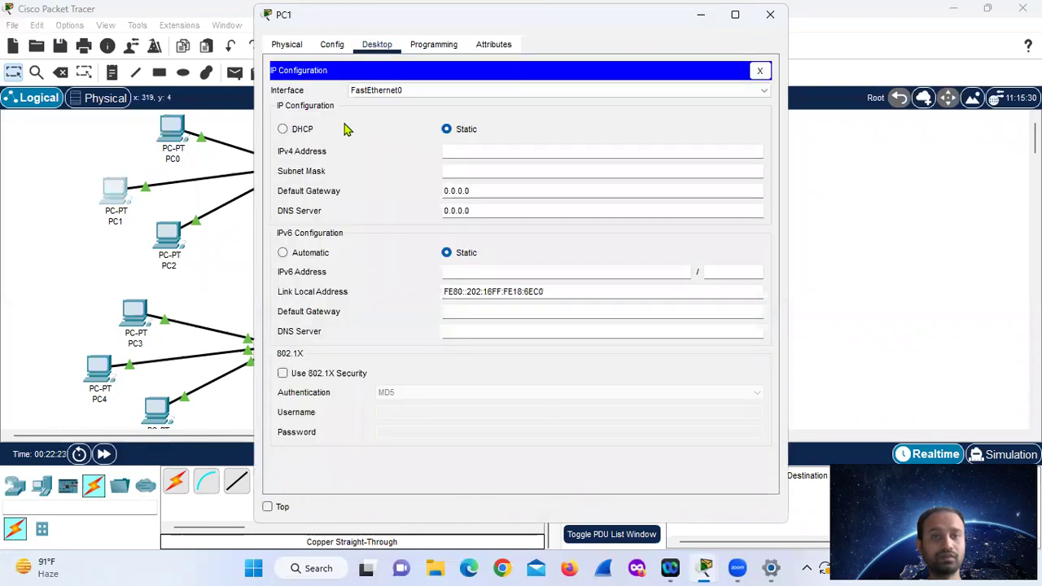
left_click(283, 129)
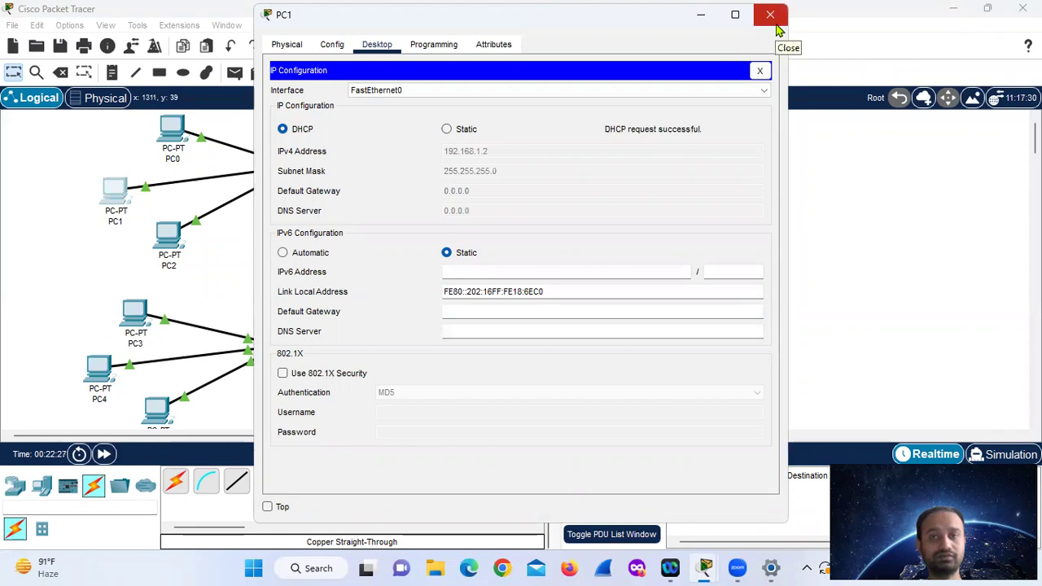
left_click(771, 16)
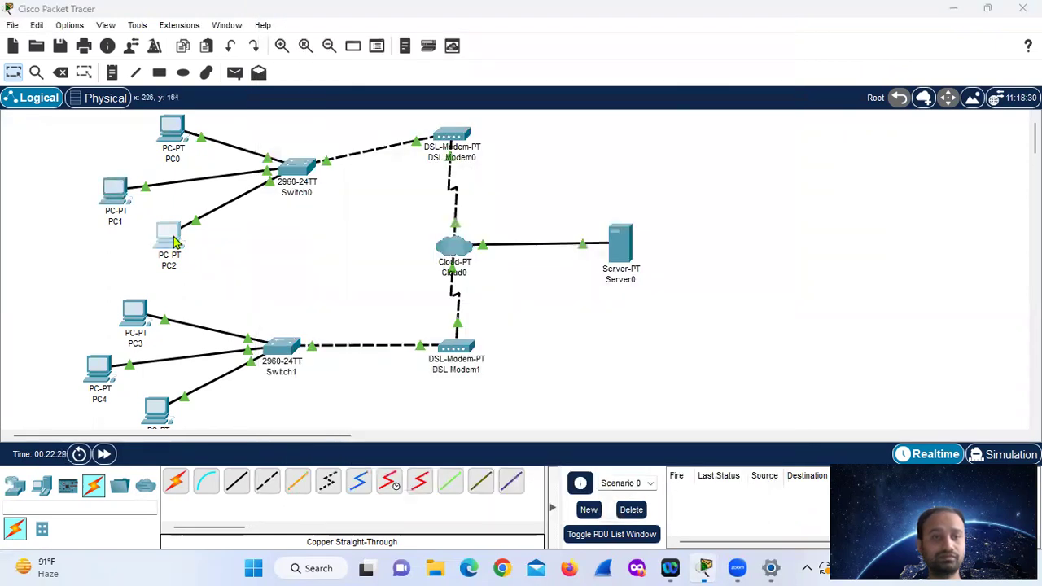
Step: Set PC2's IPv4 configuration on FastEthernet0 to DHCP and close its window
left_click(174, 241)
left_click(377, 43)
left_click(334, 122)
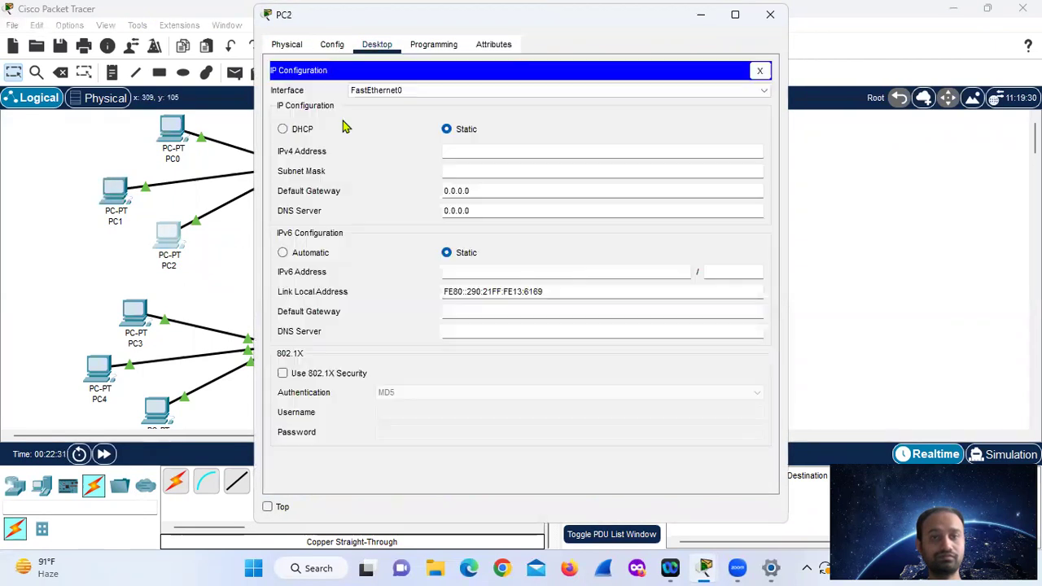
left_click(282, 129)
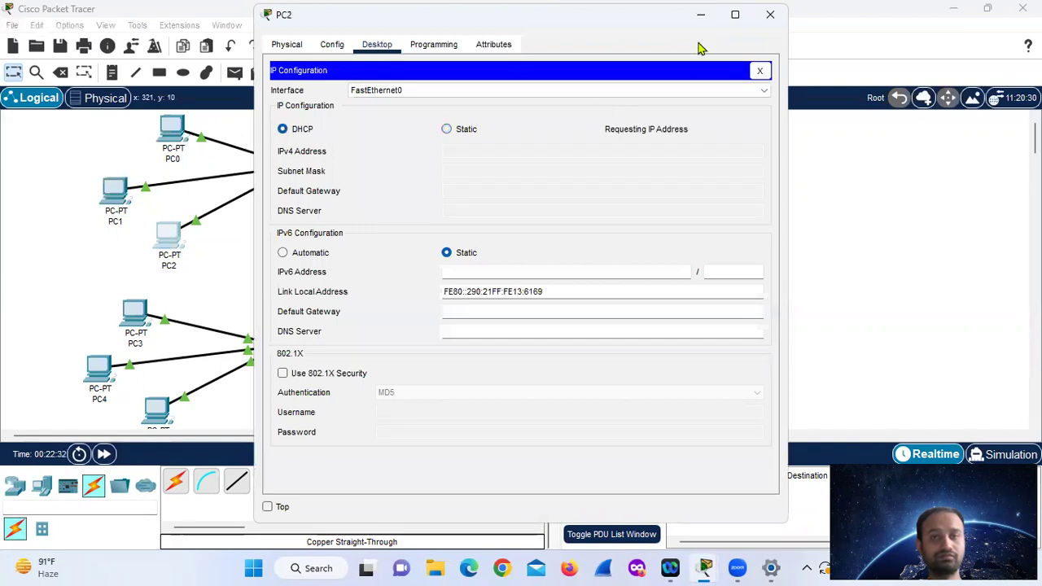
left_click(772, 17)
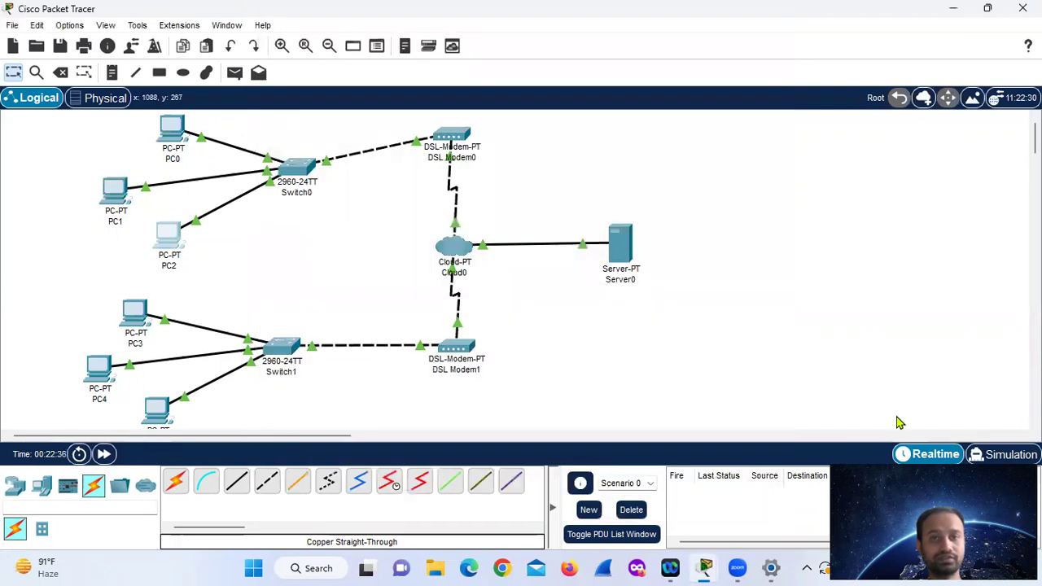
Step: Reopen PC2's IP configuration to check the address assigned by DHCP, and close it
left_click(966, 436)
left_click_drag(613, 440, 253, 445)
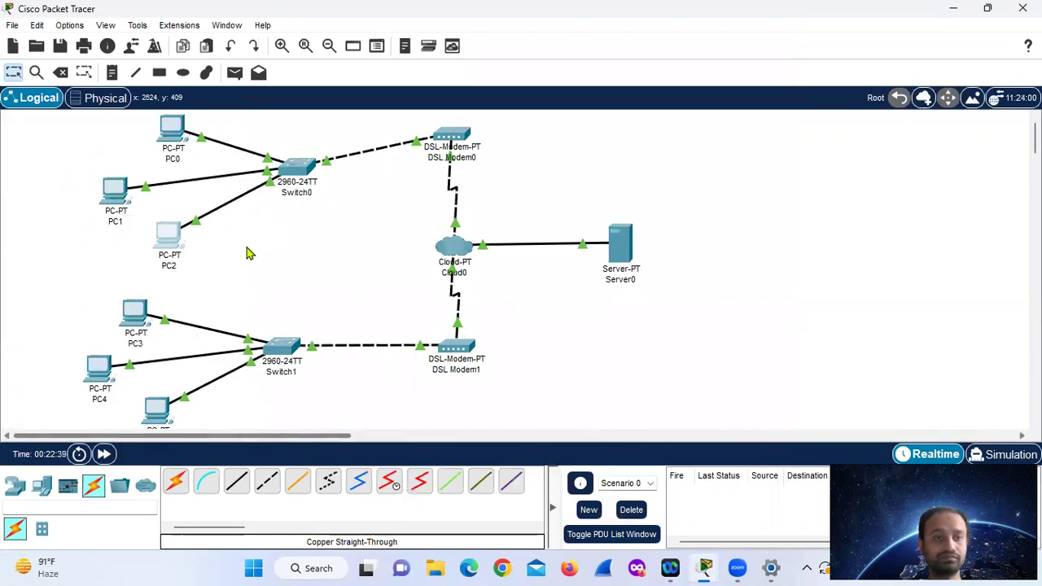
left_click(168, 236)
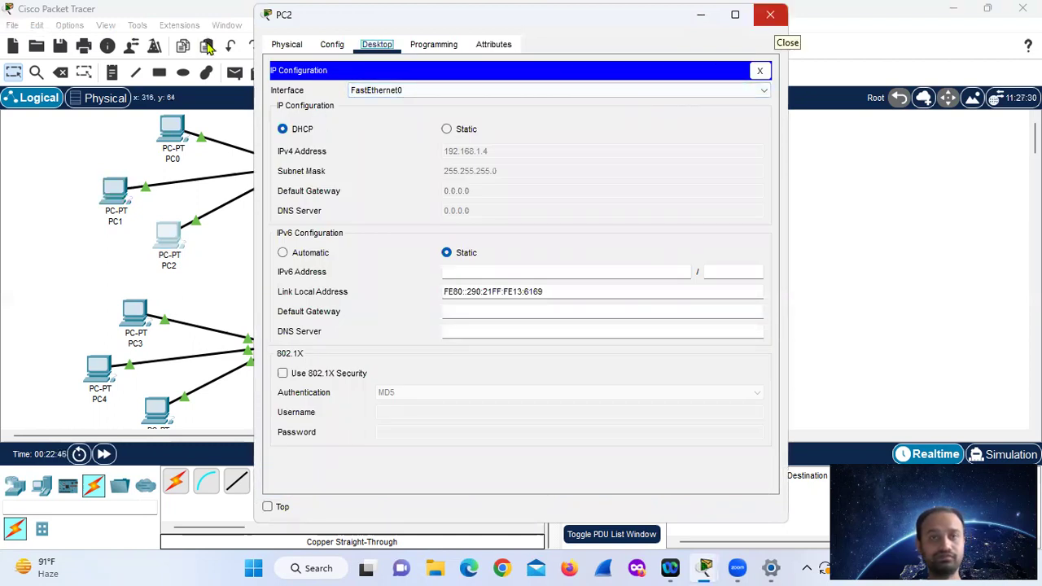
left_click(771, 14)
Step: Set PC3's IPv4 configuration on FastEthernet0 to DHCP and close its window
left_click(135, 313)
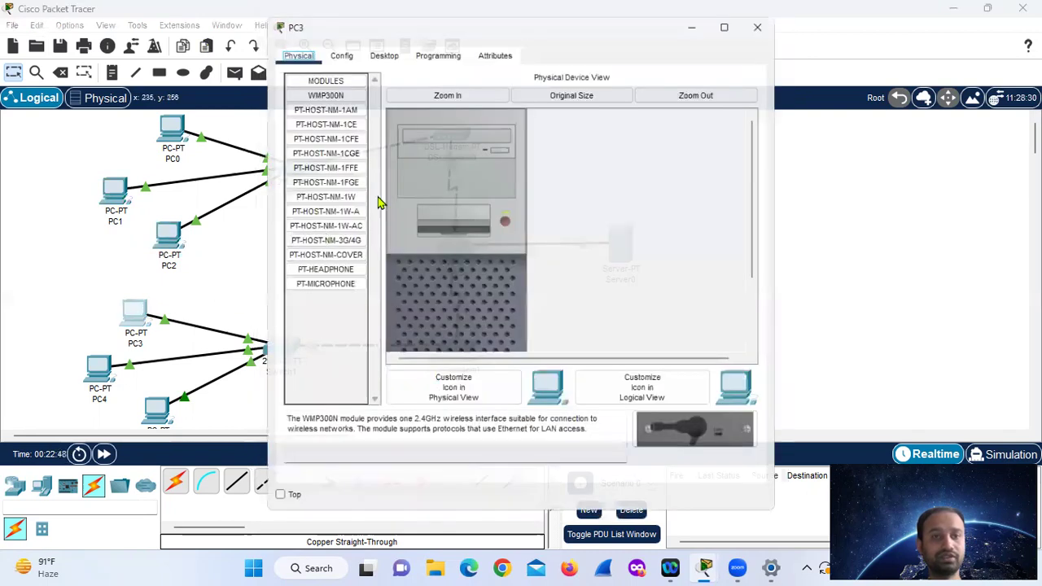
left_click(377, 46)
left_click(334, 132)
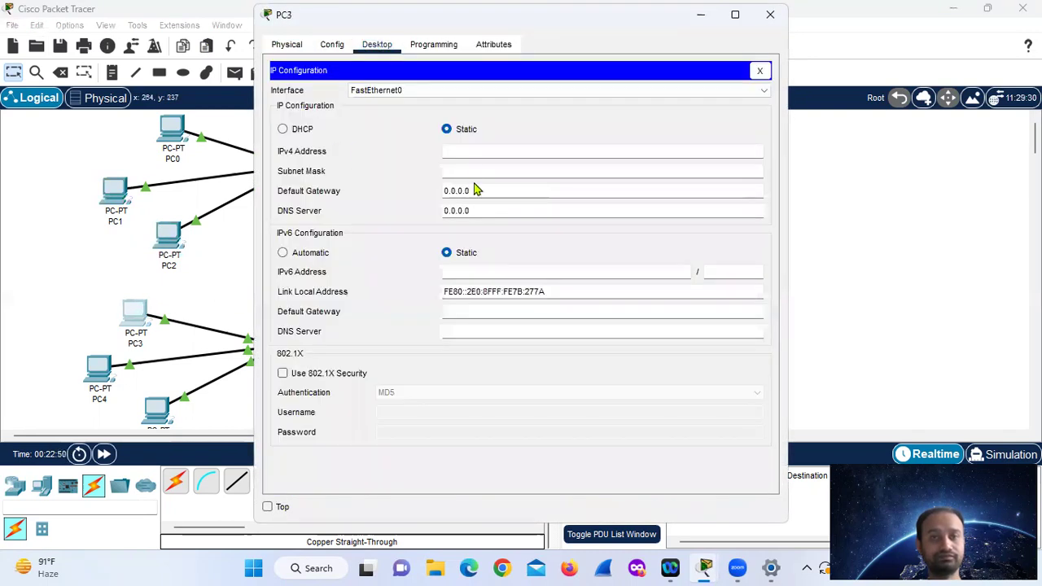
left_click(283, 129)
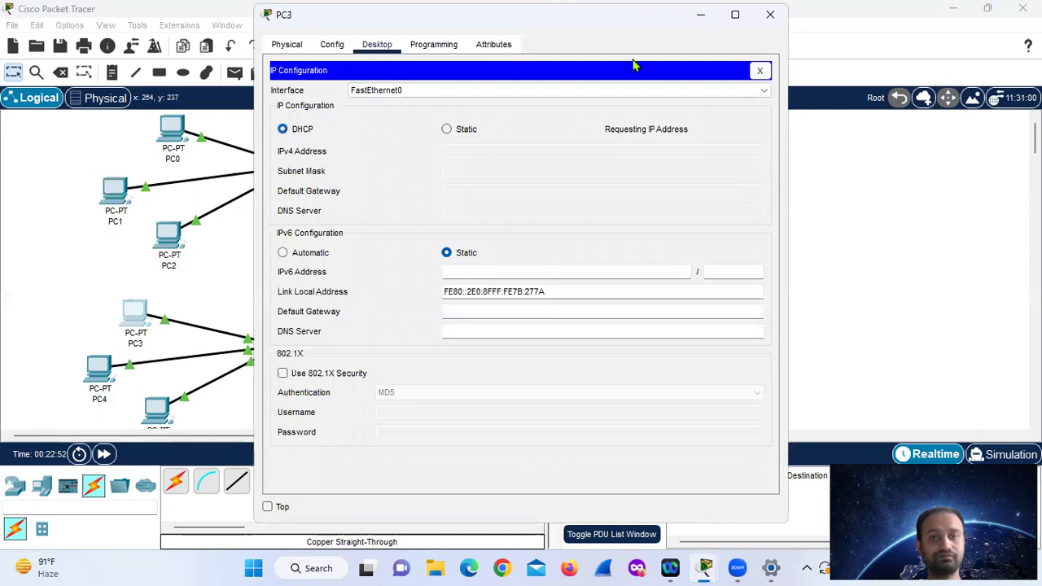
left_click(768, 18)
Step: Set PC4's IPv4 configuration on FastEthernet0 to DHCP and close its window
left_click(99, 381)
left_click(376, 44)
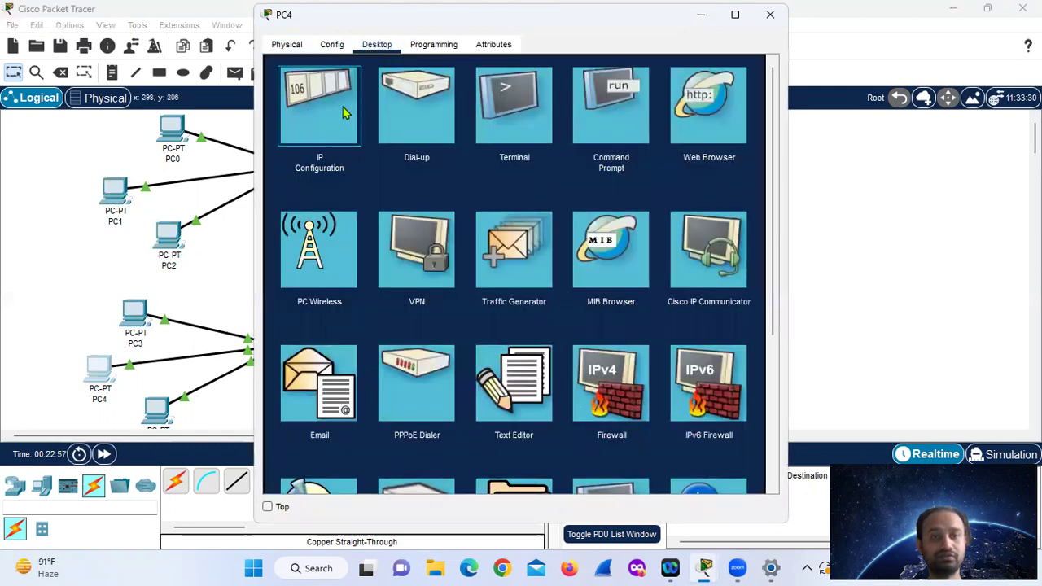
left_click(343, 114)
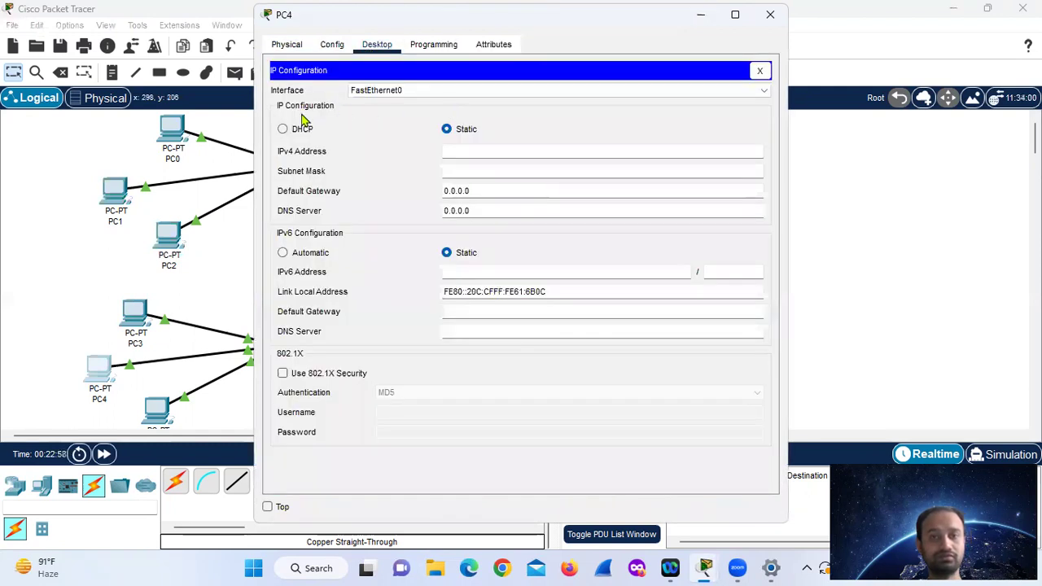
left_click(283, 130)
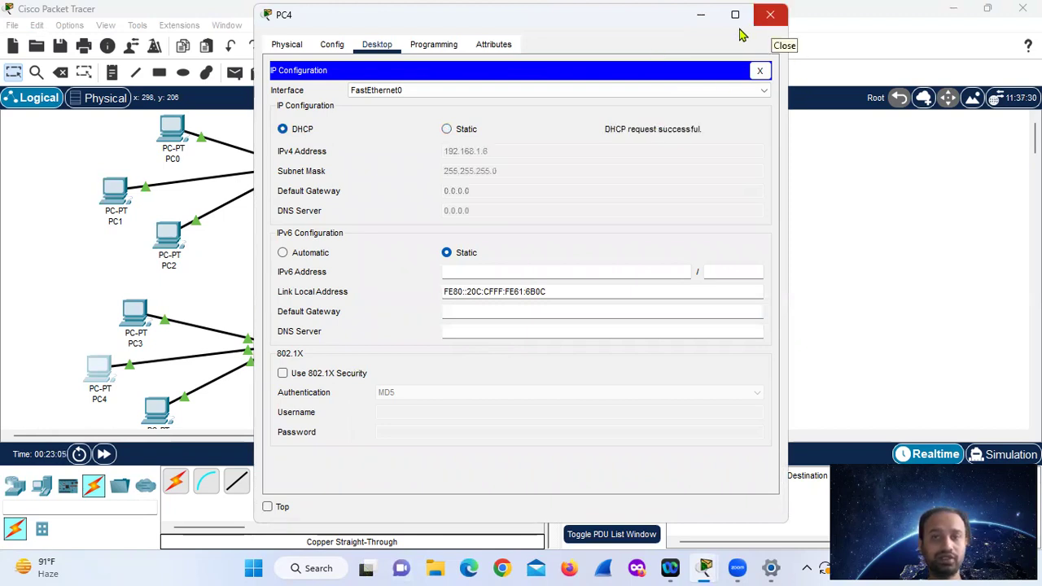
left_click(770, 14)
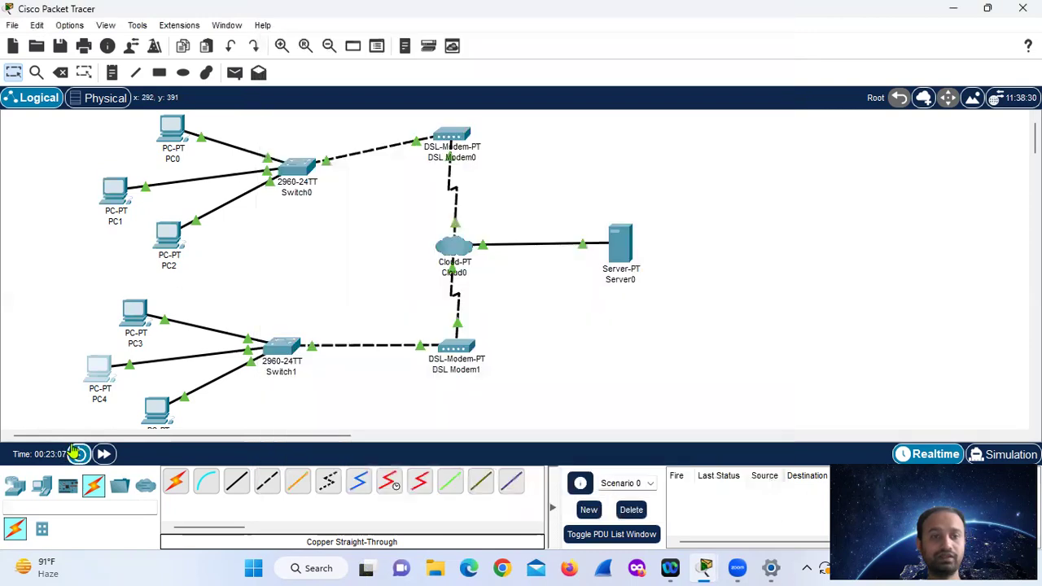
Step: Set PC5's IPv4 configuration on FastEthernet0 to DHCP and close its window
left_click(159, 410)
left_click(378, 45)
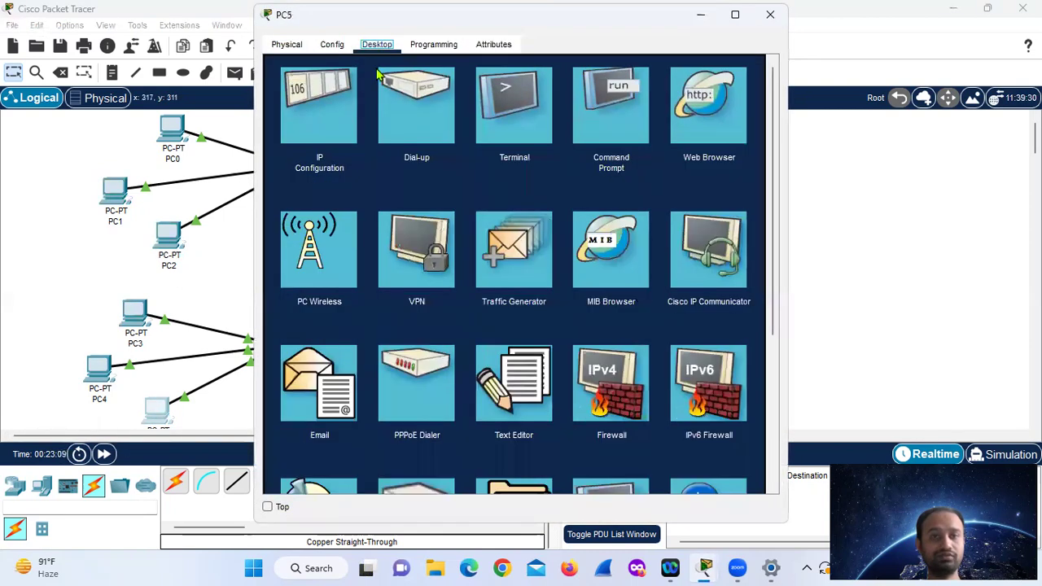
left_click(338, 117)
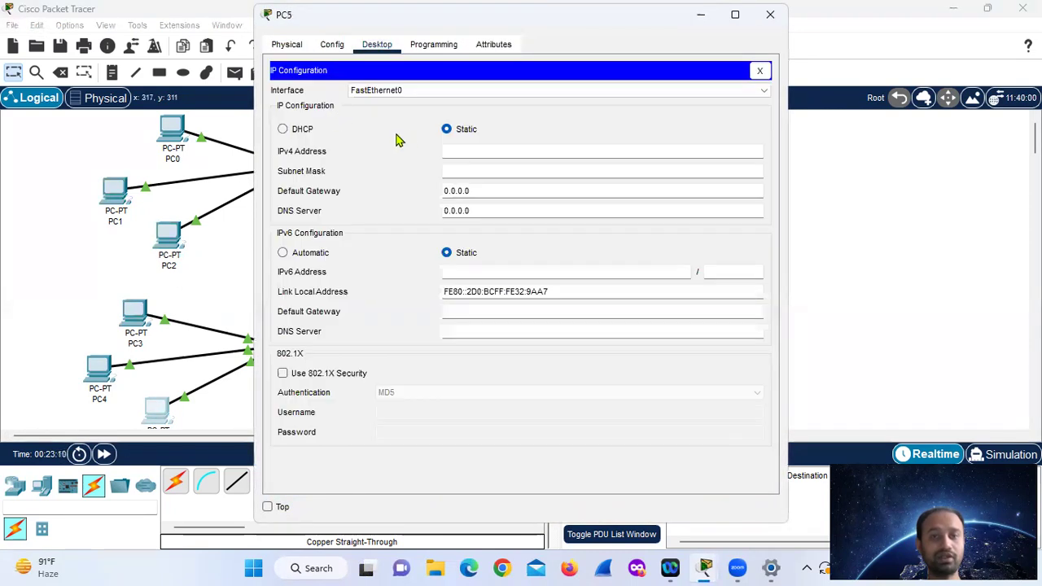
left_click(282, 128)
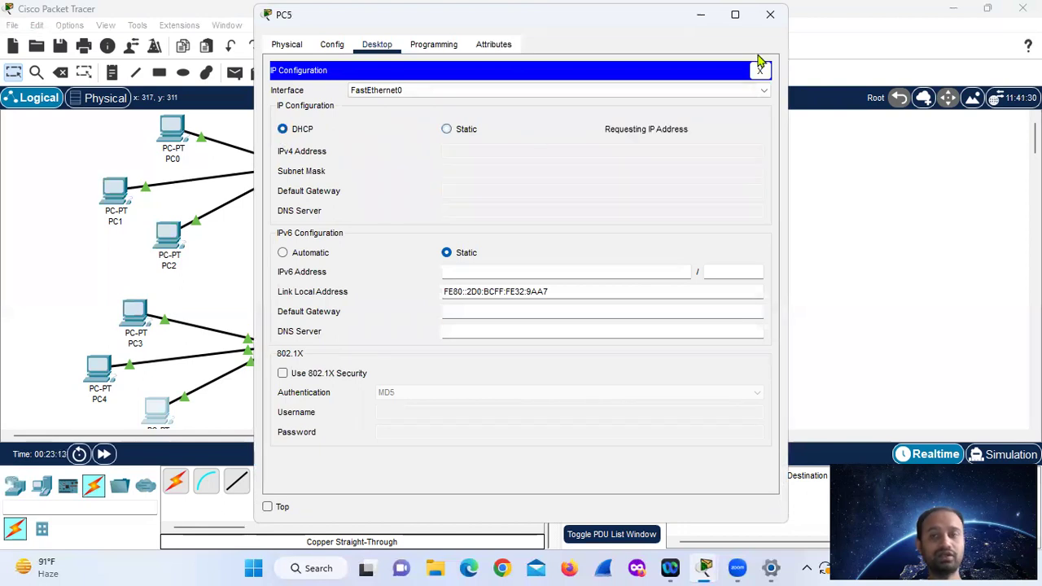
left_click(771, 15)
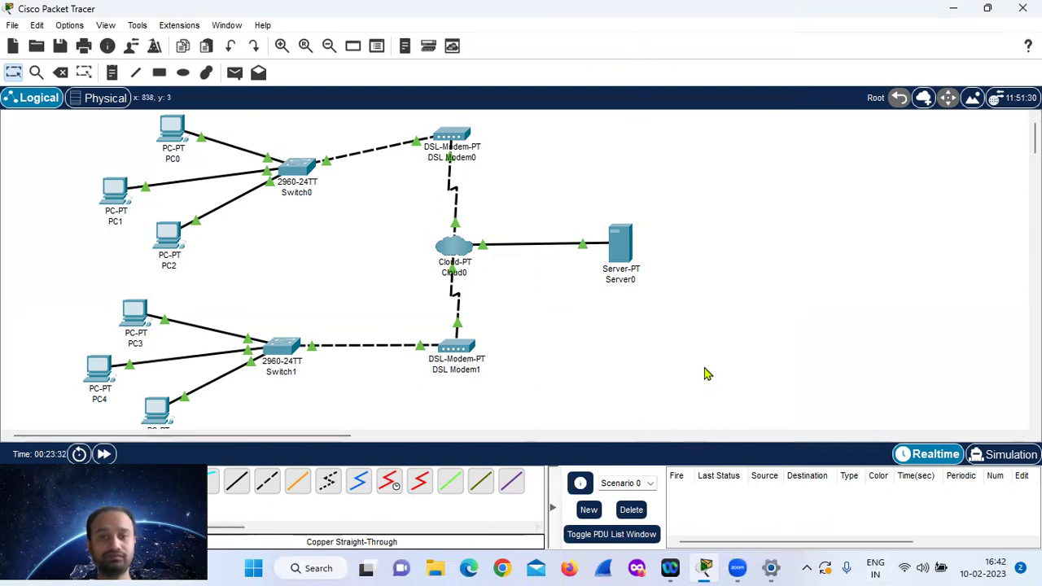
Step: Test connectivity by sending a simple PDU to Server0 from each of PC0, PC1 and PC2
left_click(234, 73)
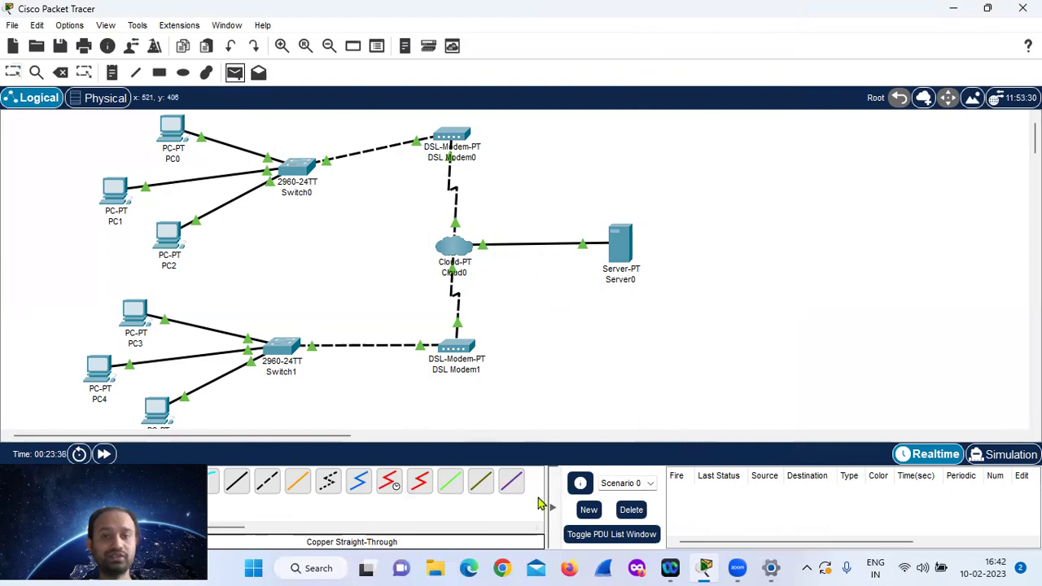
left_click(171, 129)
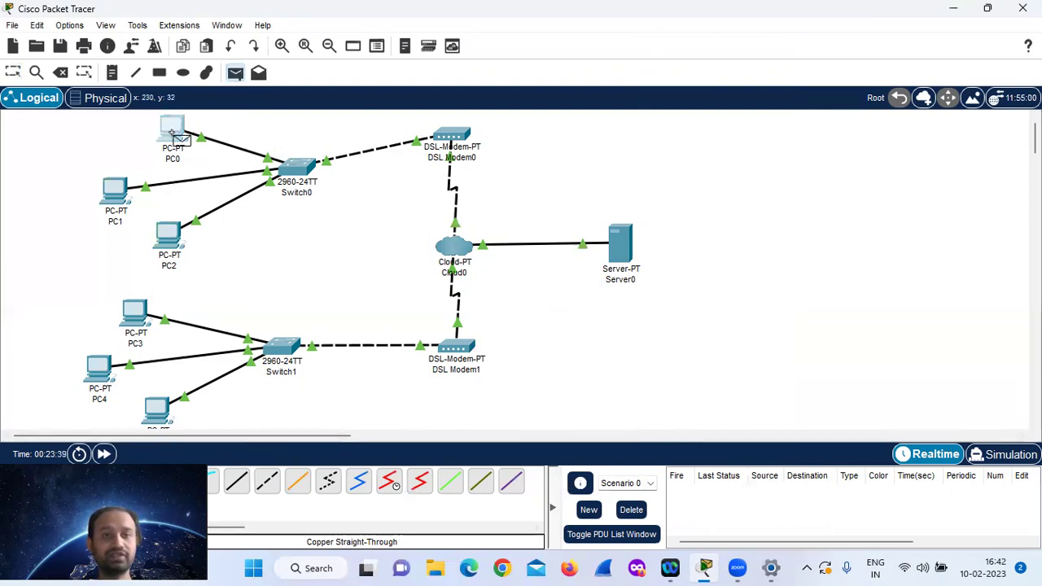
left_click(622, 244)
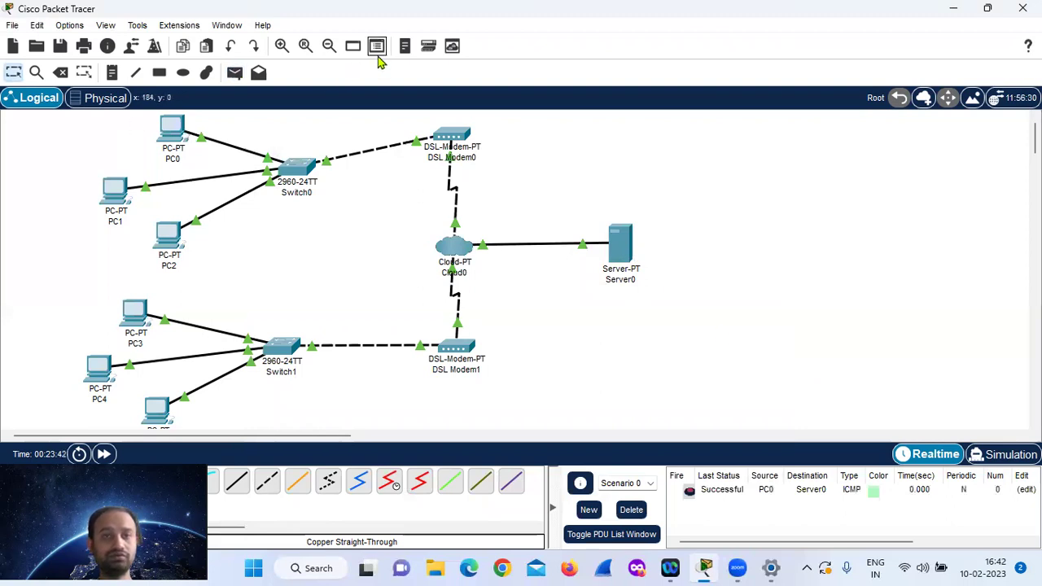
left_click(235, 73)
left_click(111, 201)
left_click(628, 254)
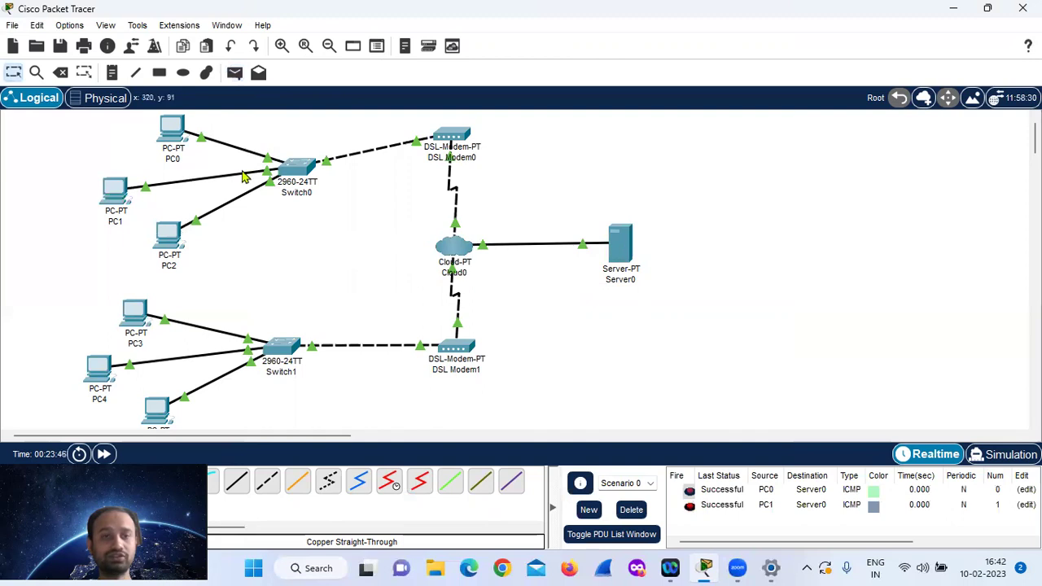
left_click(235, 73)
left_click(172, 237)
left_click(621, 252)
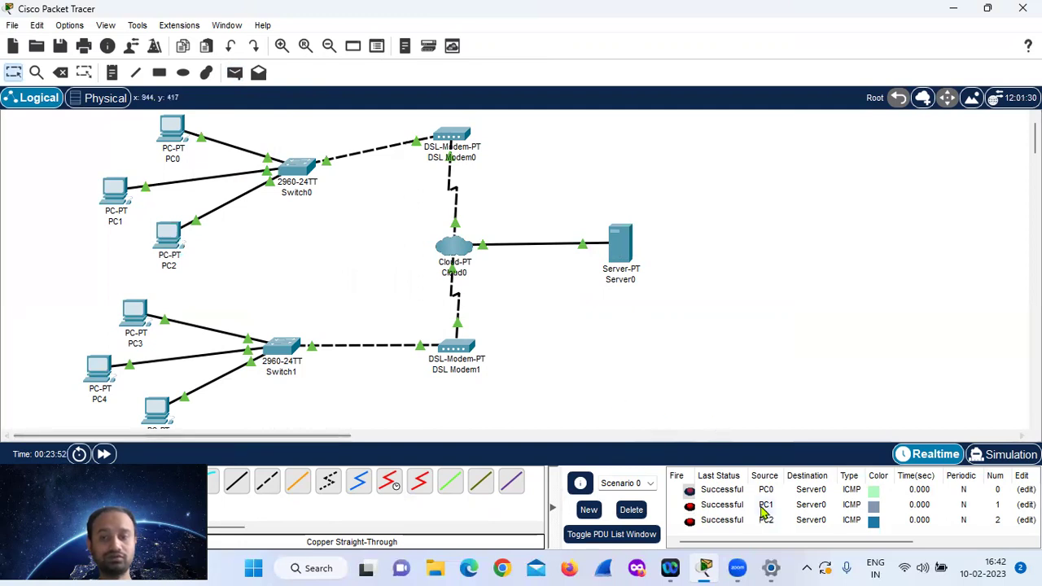
Step: Delete the current scenario's PDU entries and send a simple PDU from PC3 to Server0
left_click(632, 509)
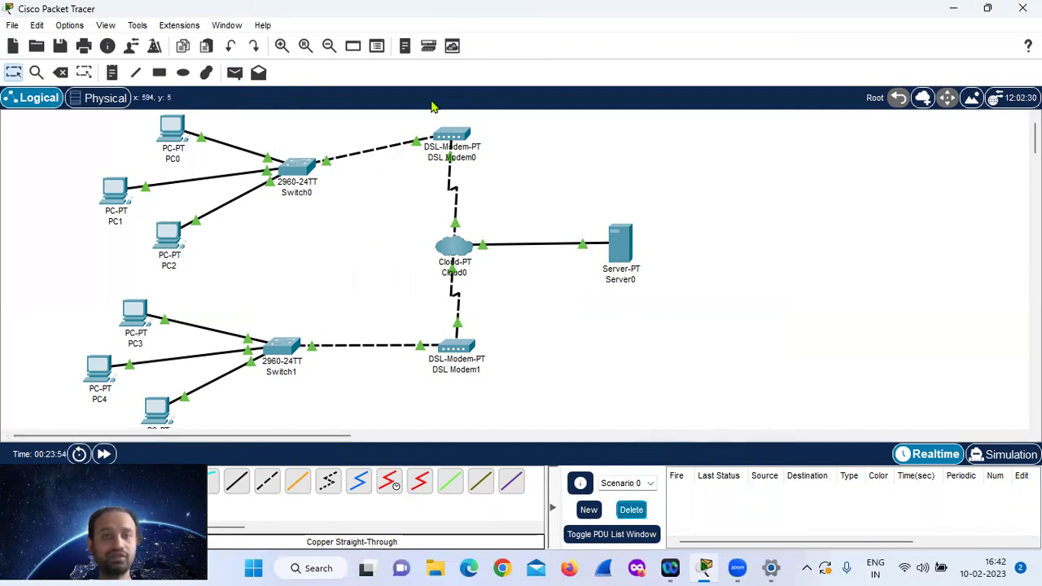
left_click(235, 73)
left_click(134, 311)
left_click(620, 254)
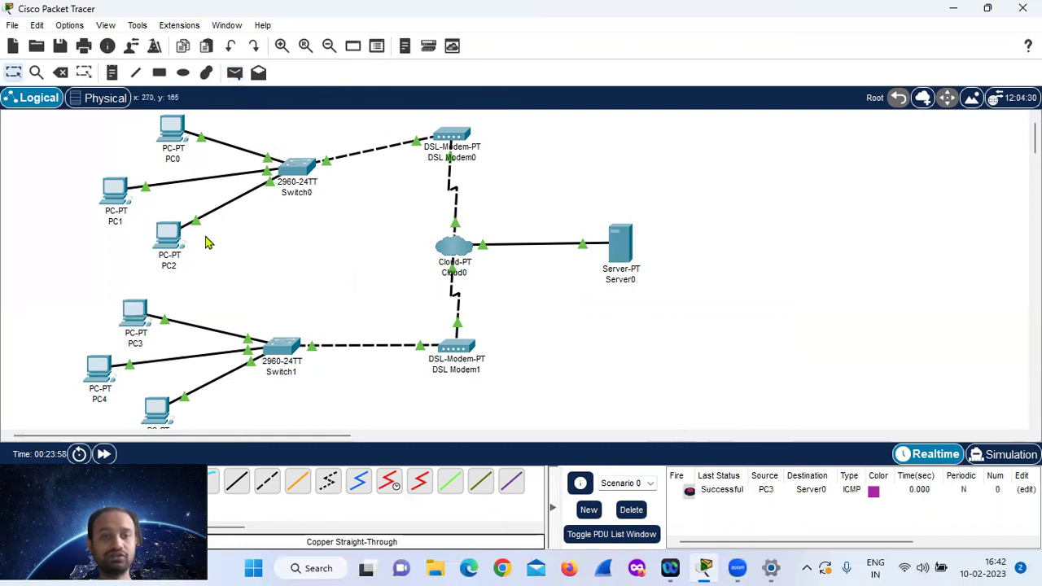
Step: Test connectivity by sending a simple PDU to Server0 from PC4 and another from PC5
left_click(235, 74)
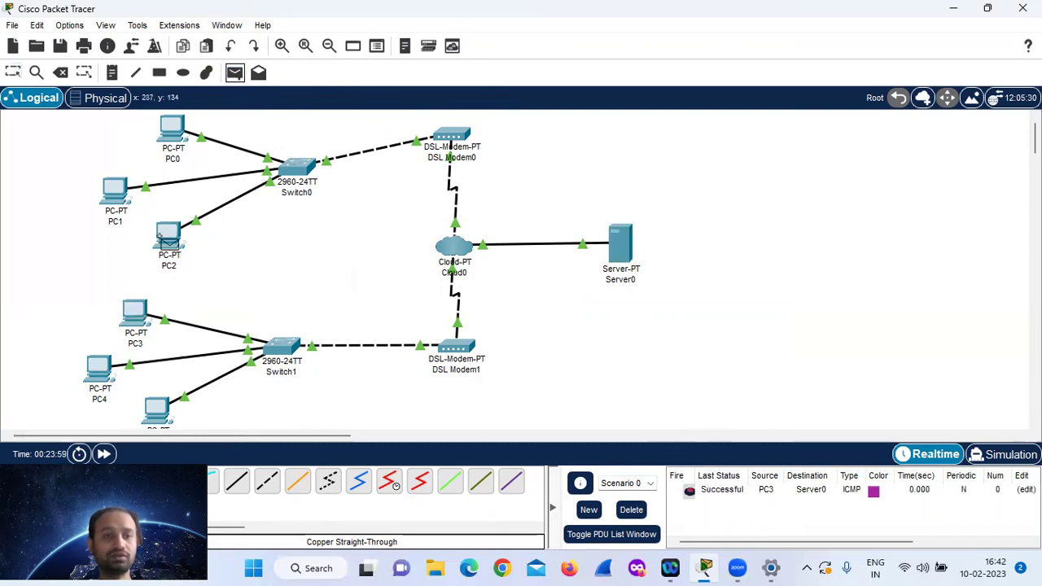
left_click(98, 369)
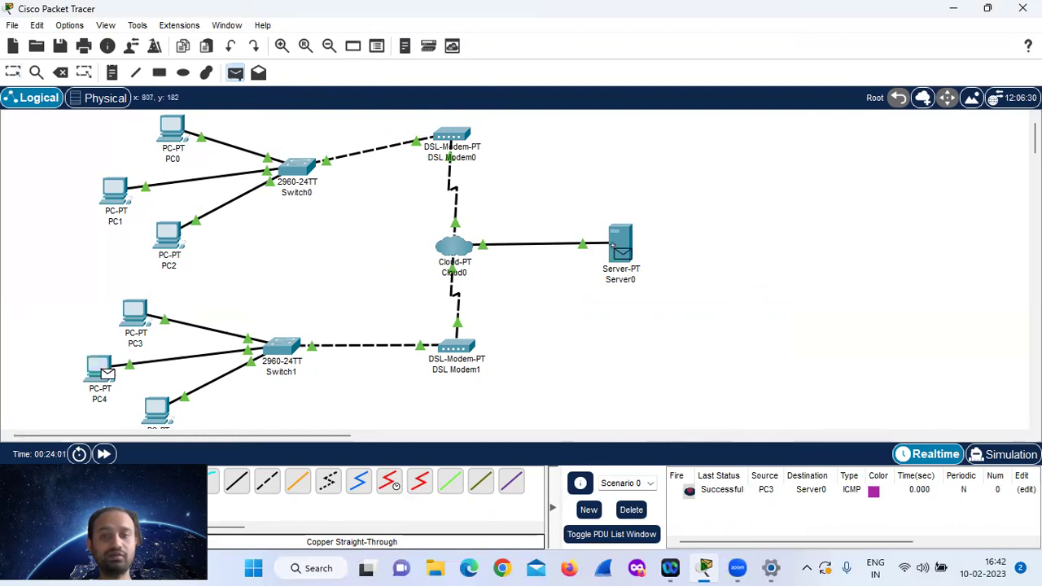
left_click(621, 248)
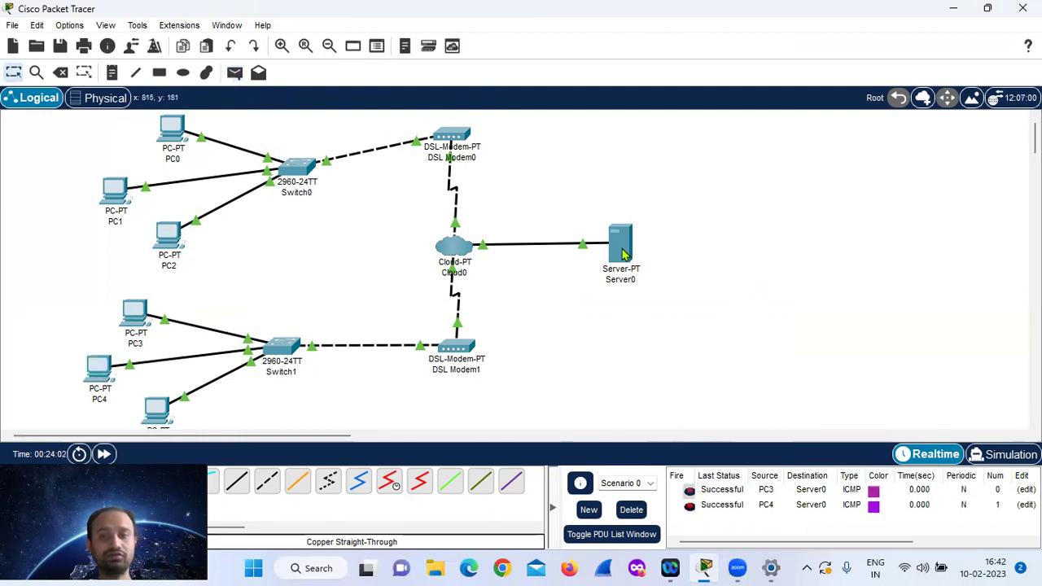
left_click(235, 73)
left_click(157, 412)
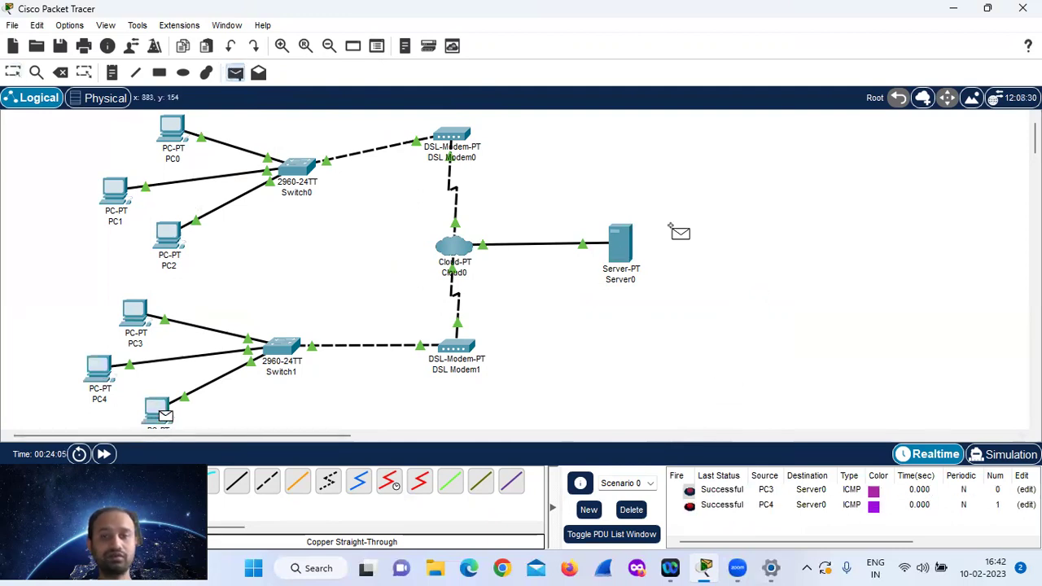
left_click(623, 254)
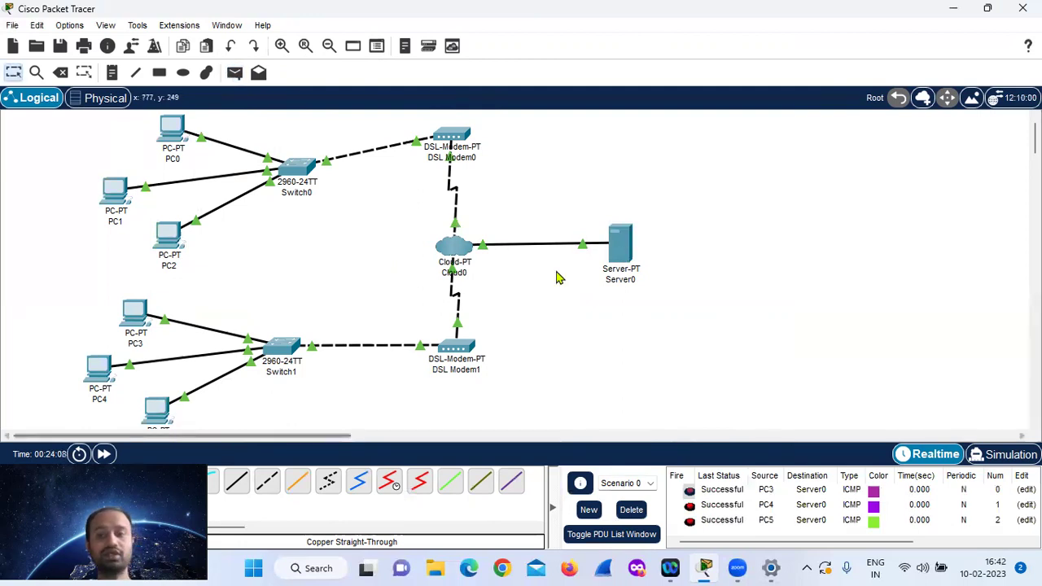
Step: Delete Scenario 0's PDU entries and switch the network from Realtime to Simulation mode
left_click(631, 510)
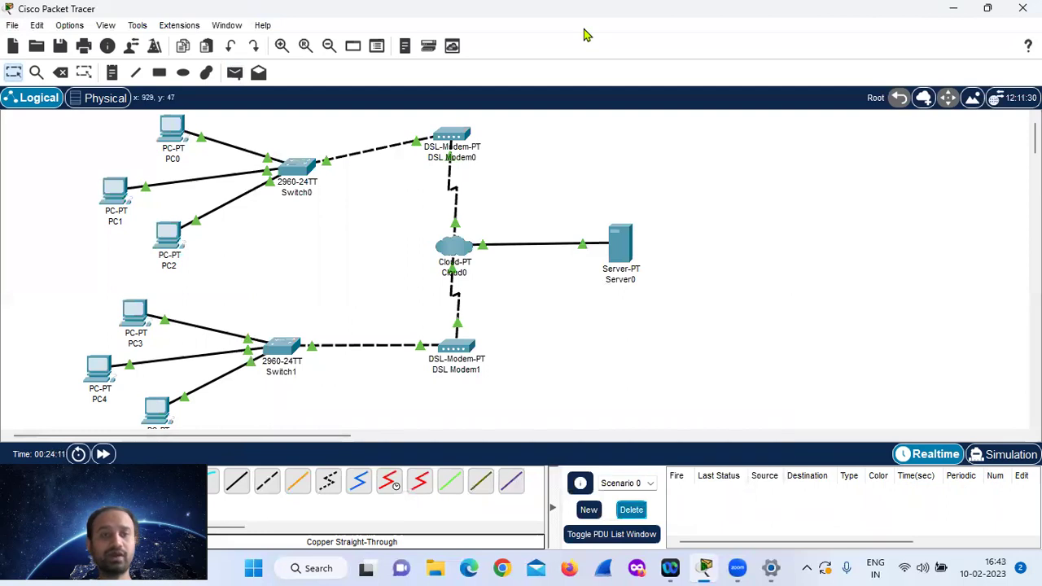
left_click(1005, 454)
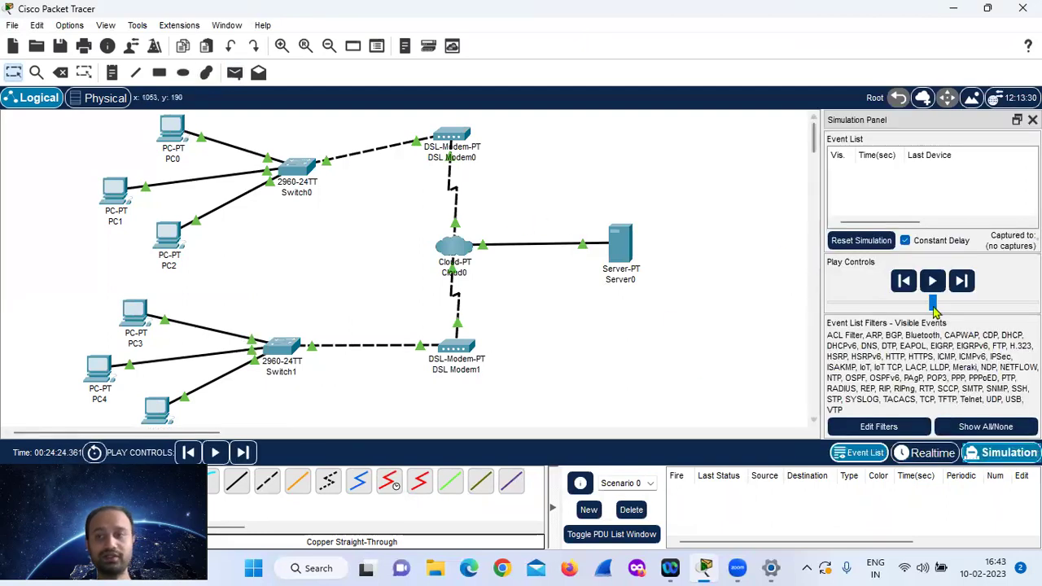